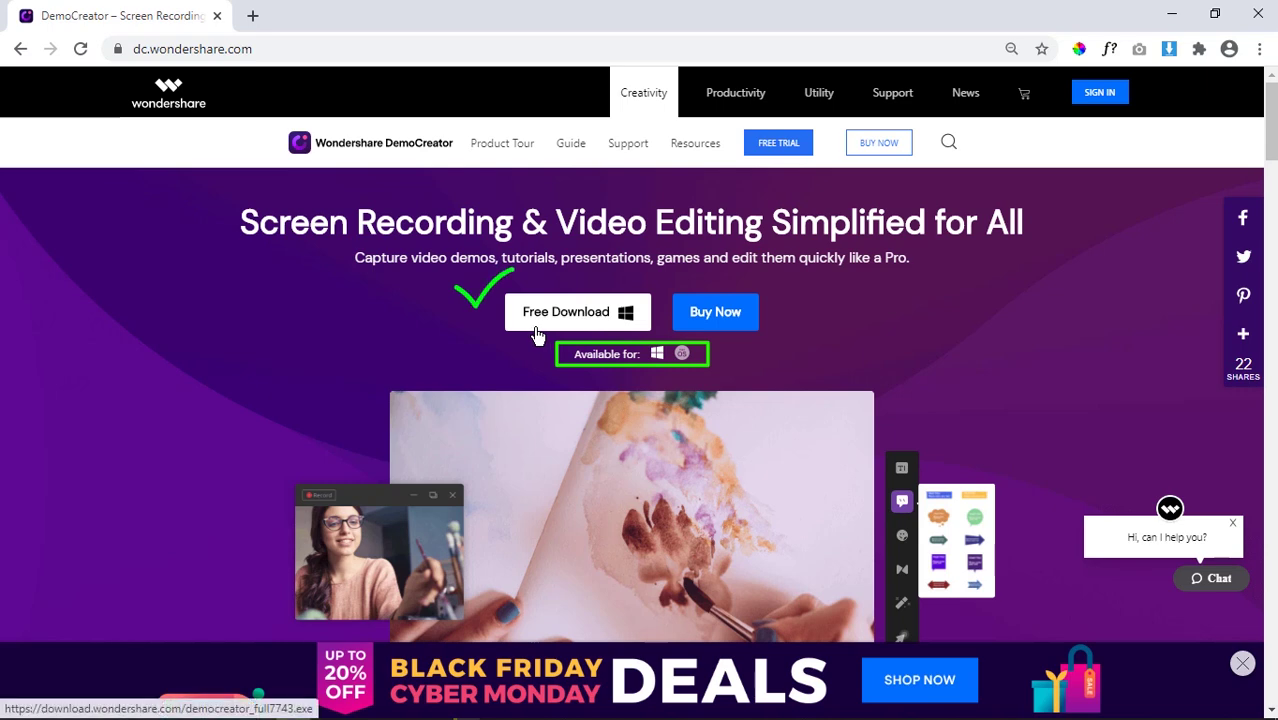
# - Download the Windows DemoCreator installer, run democreator_setup.exe and start the installation
pyautogui.scroll(-7, 591, 335)
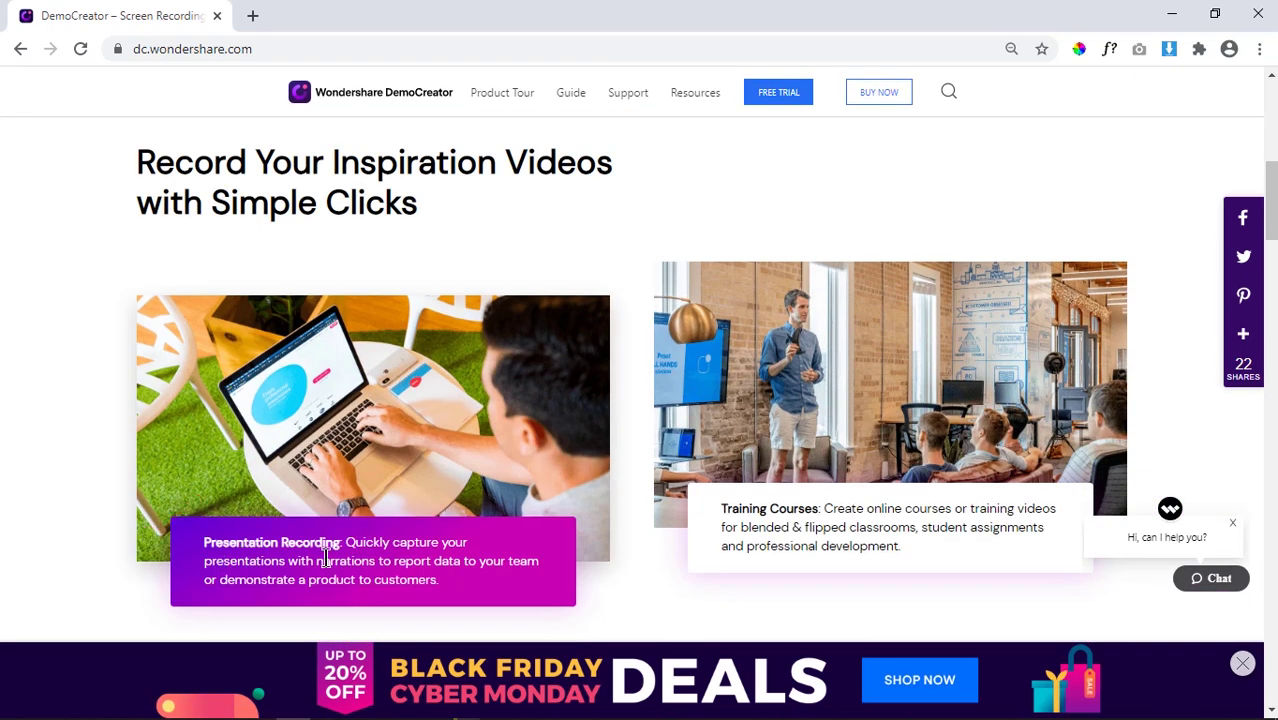
pyautogui.scroll(-5, 813, 525)
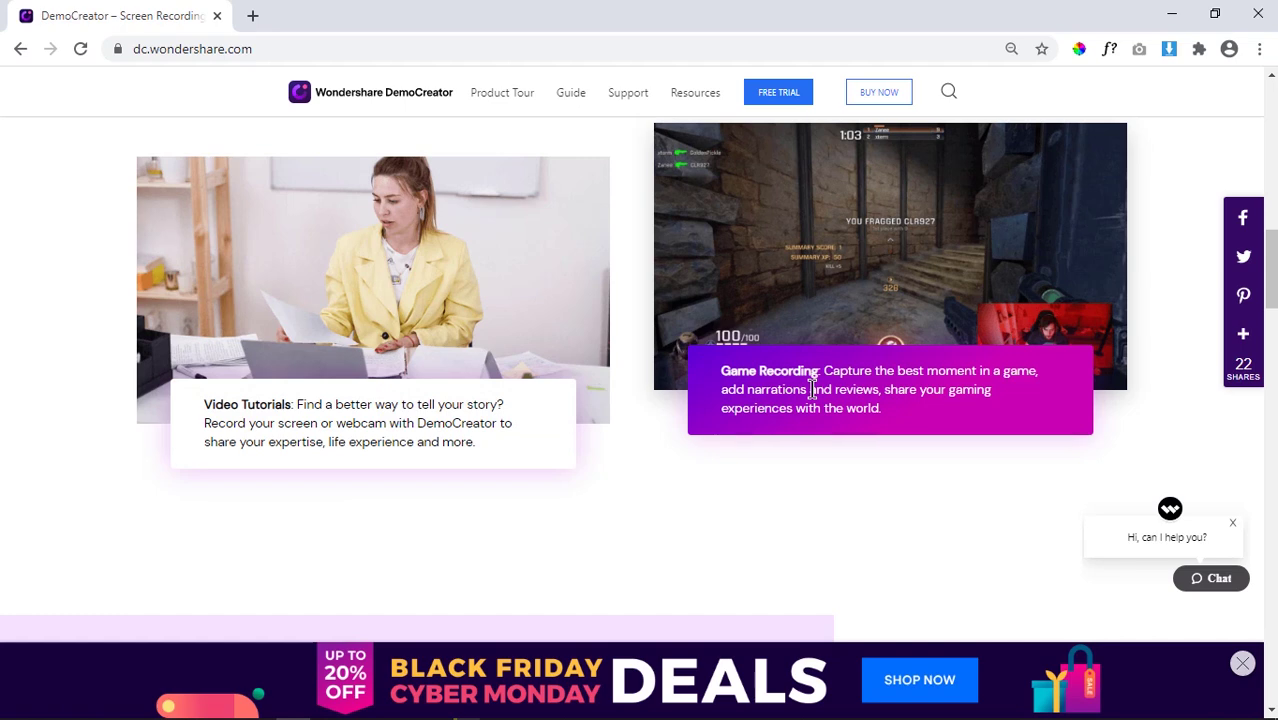
pyautogui.scroll(-4, 812, 390)
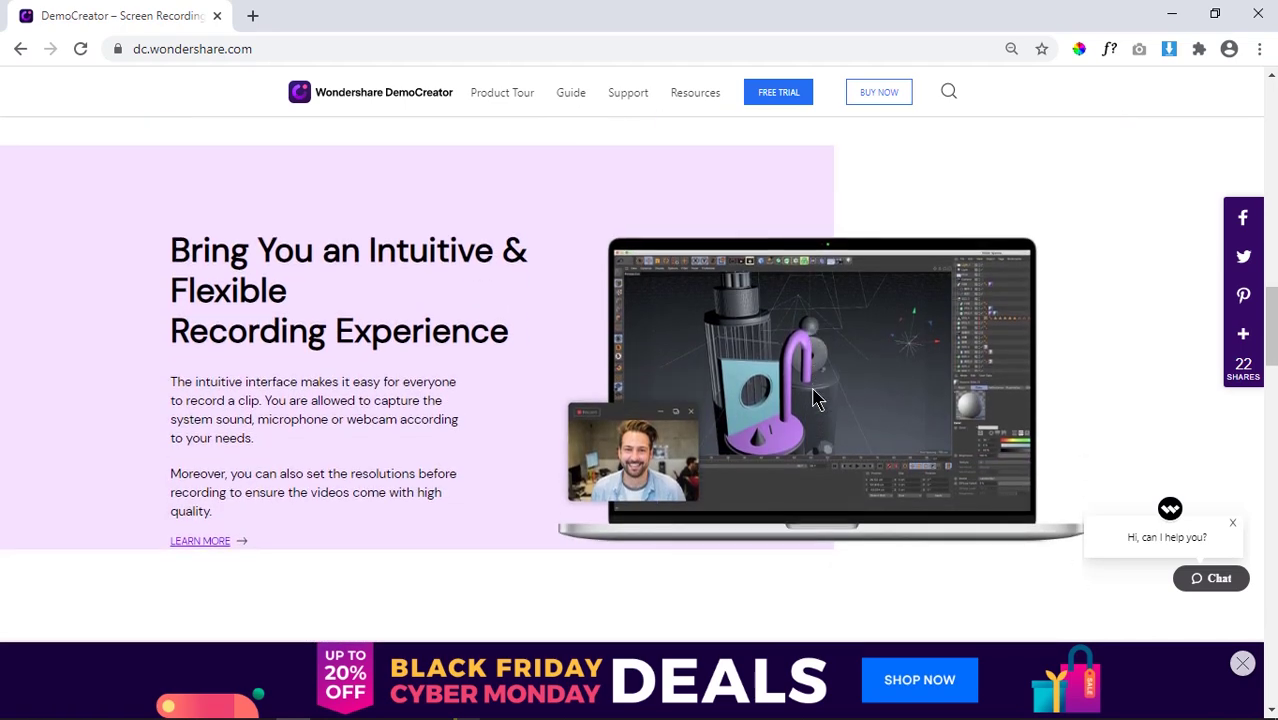
pyautogui.scroll(-5, 813, 398)
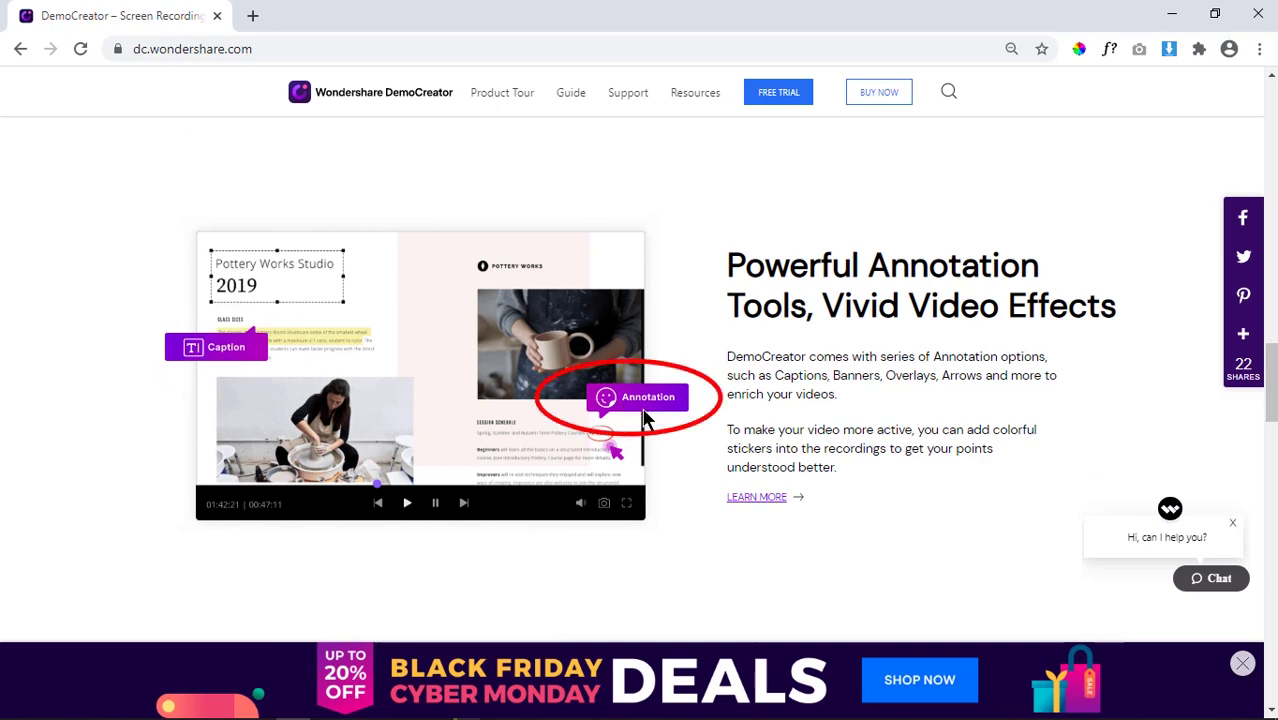
pyautogui.scroll(-9, 681, 421)
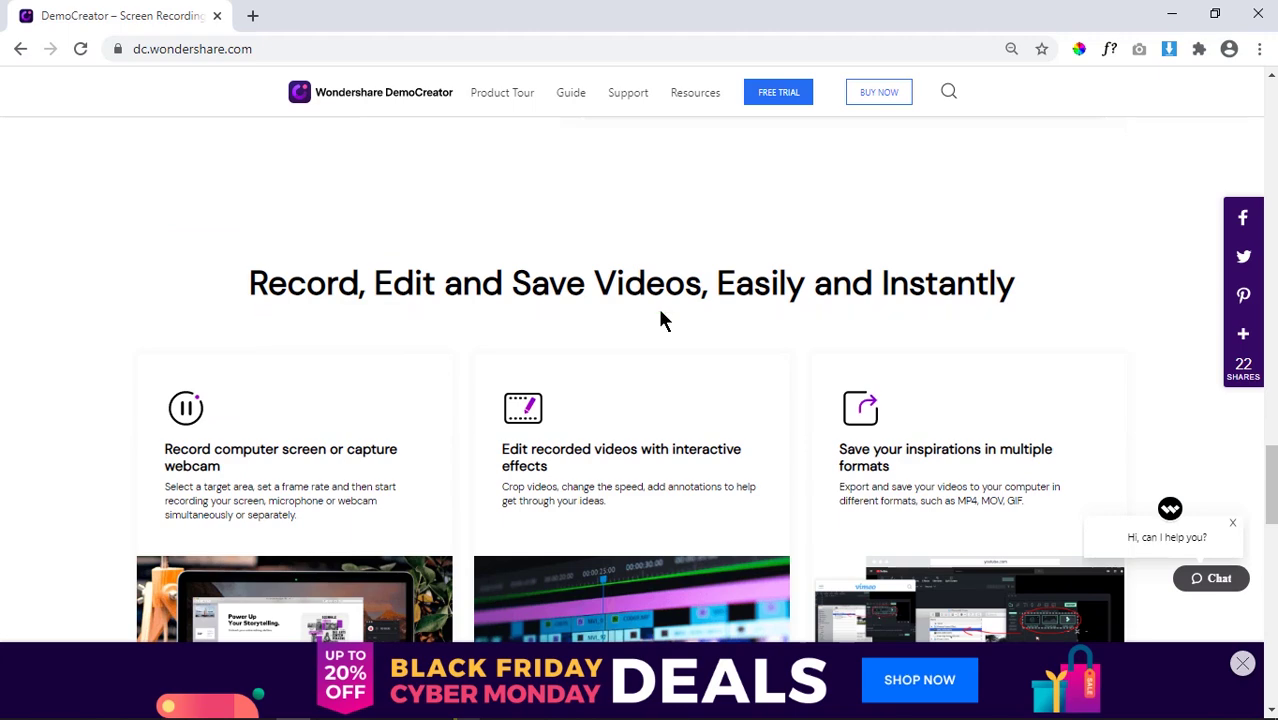
pyautogui.scroll(-15, 661, 319)
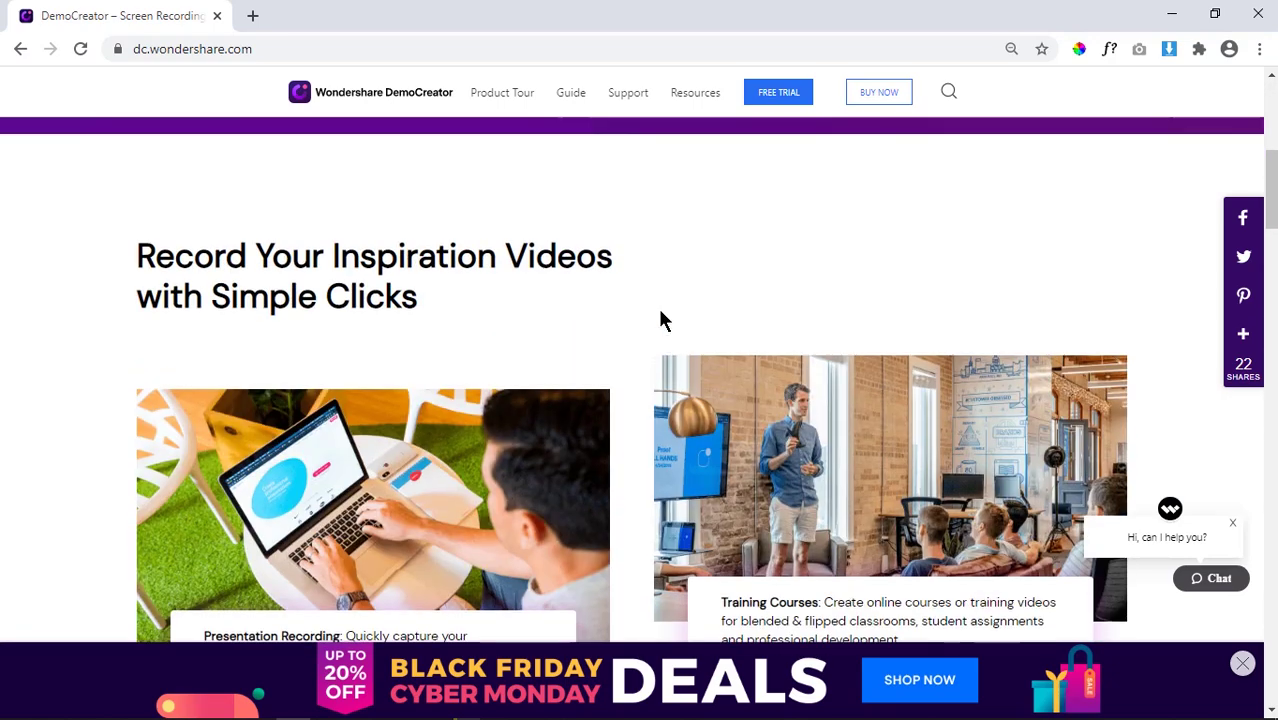
pyautogui.scroll(15, 661, 319)
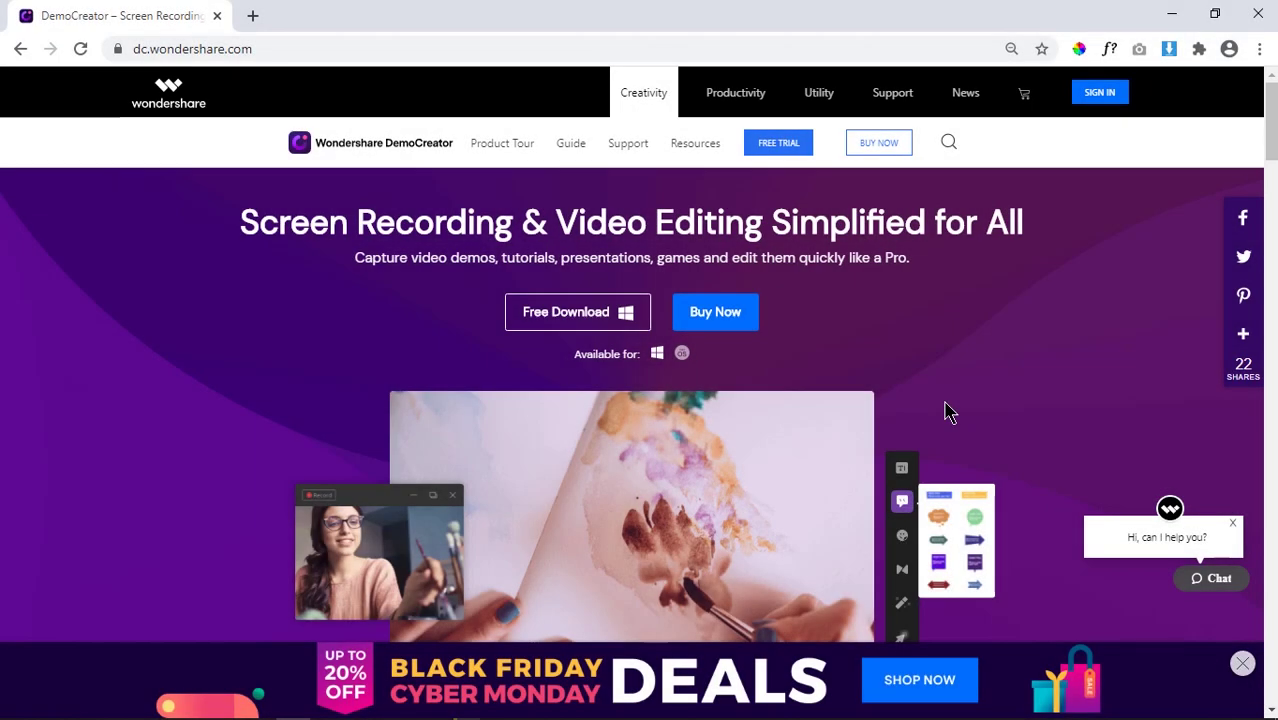
pyautogui.click(562, 318)
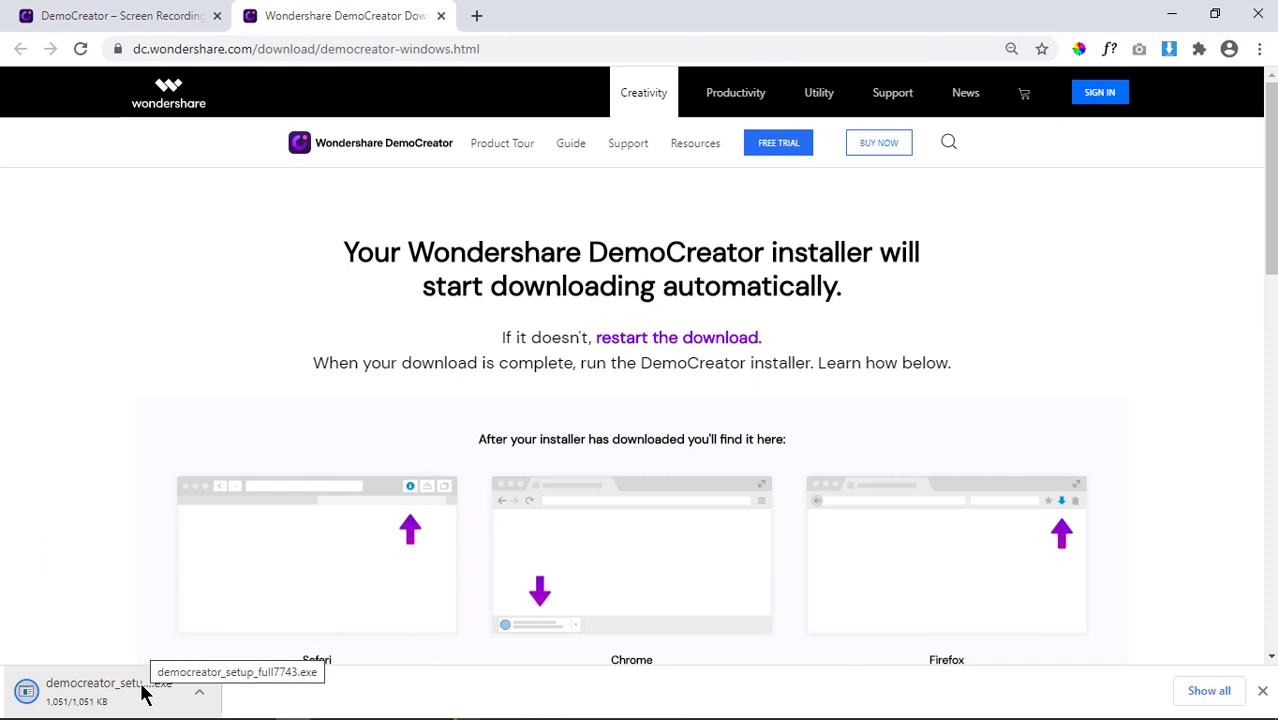
pyautogui.click(141, 692)
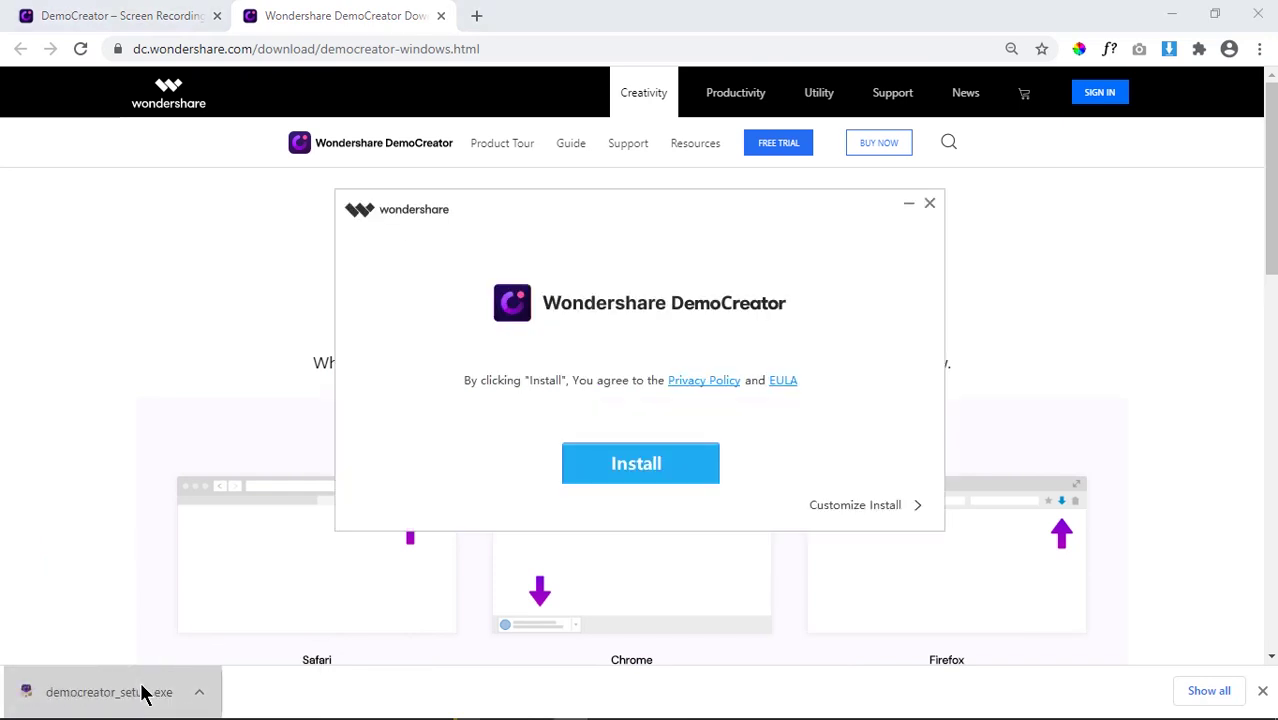
pyautogui.click(591, 478)
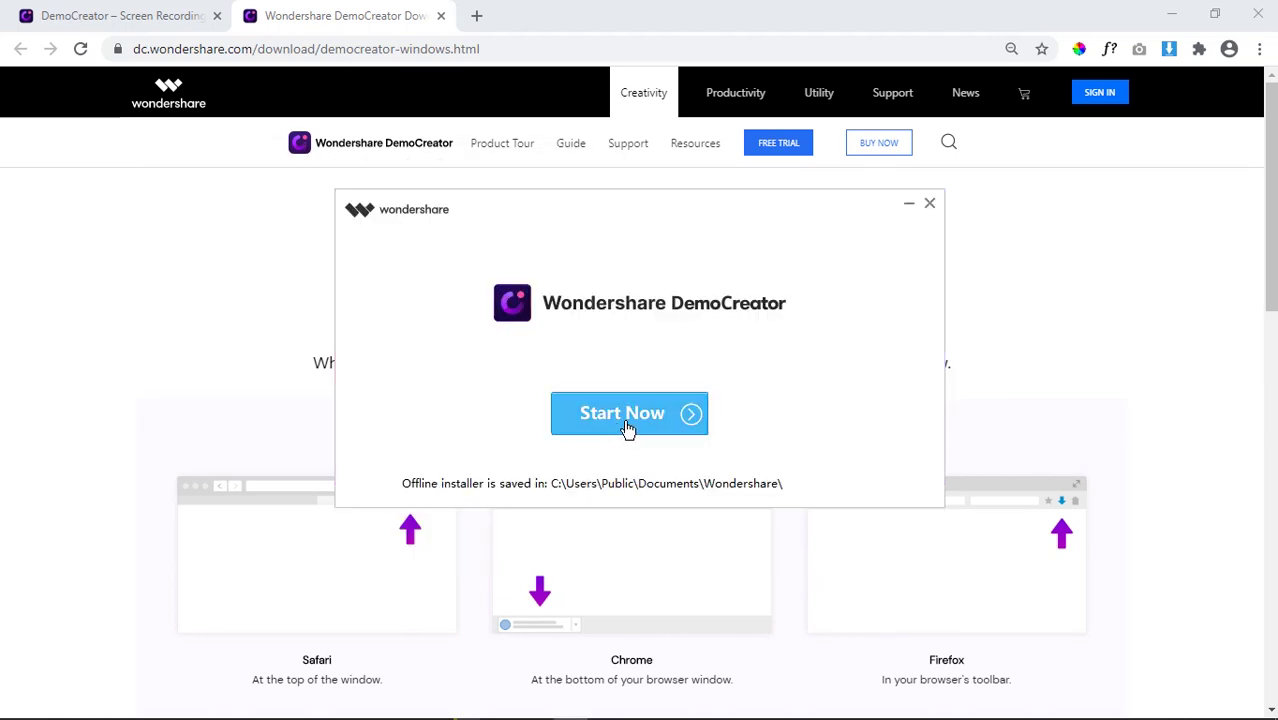
# - Launch DemoCreator with Start Now once the installation finishes
pyautogui.click(627, 428)
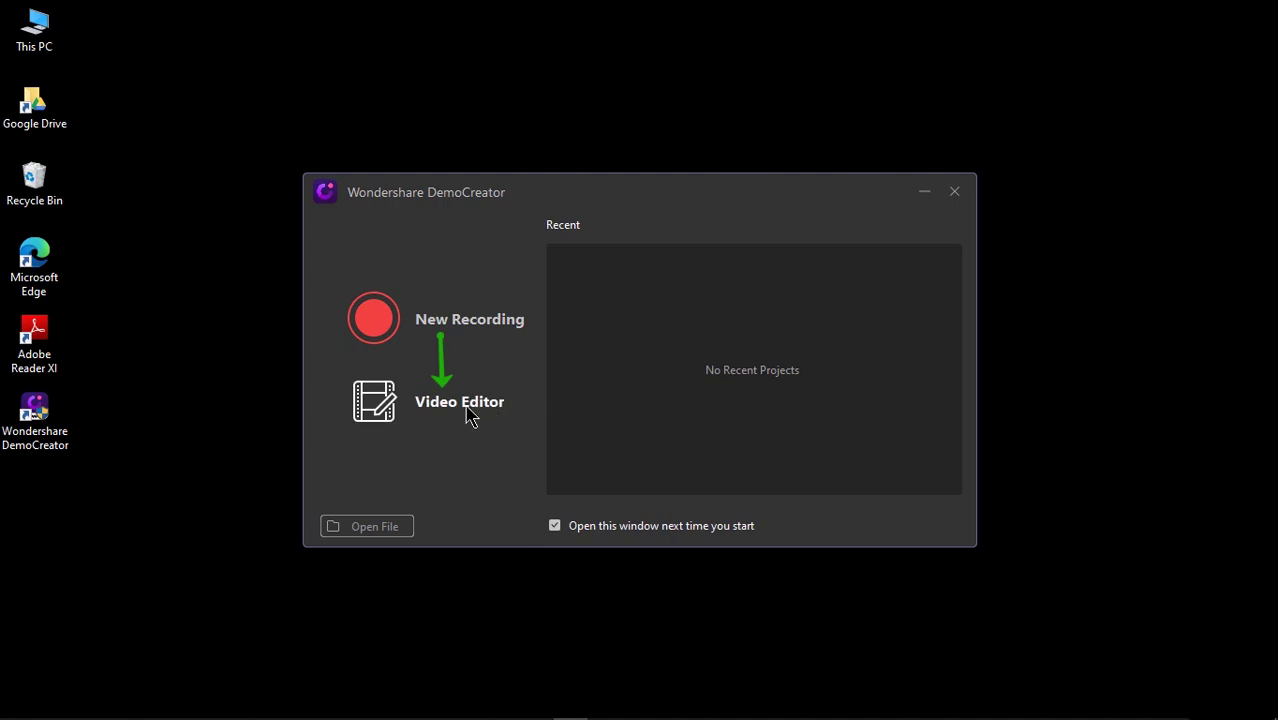
# - Choose New Recording in the DemoCreator start window
pyautogui.click(376, 330)
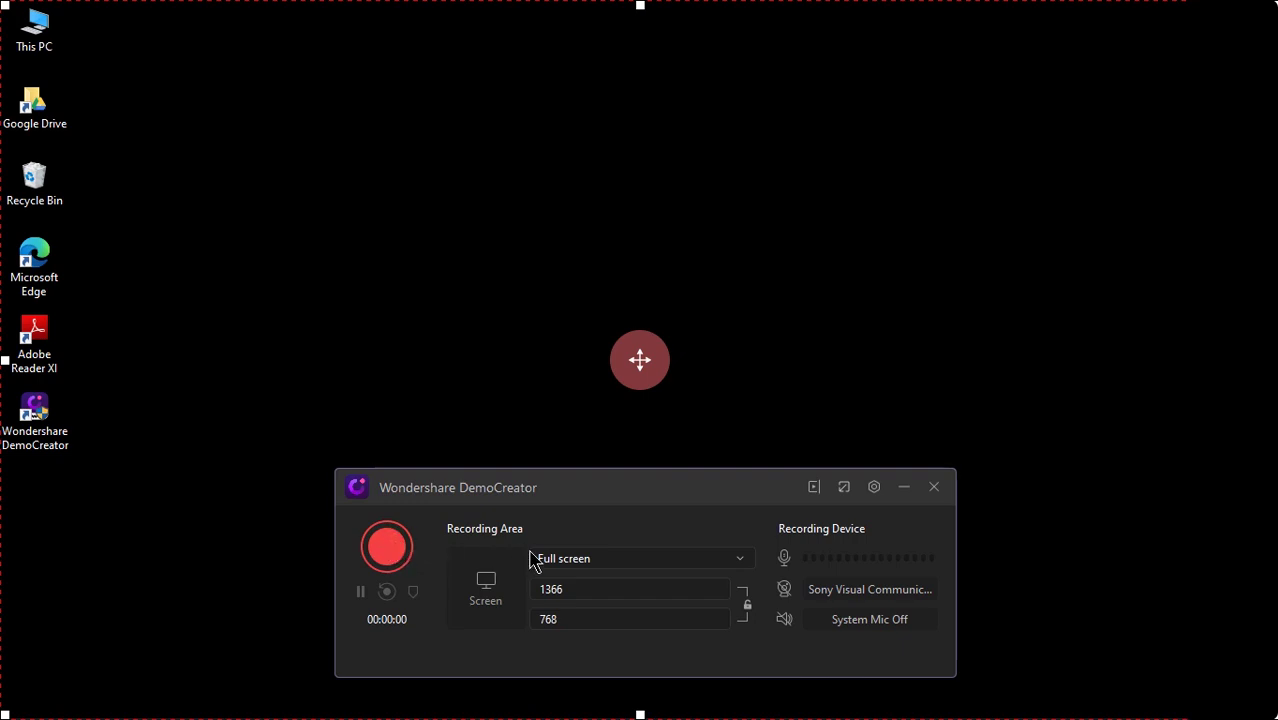
pyautogui.click(577, 562)
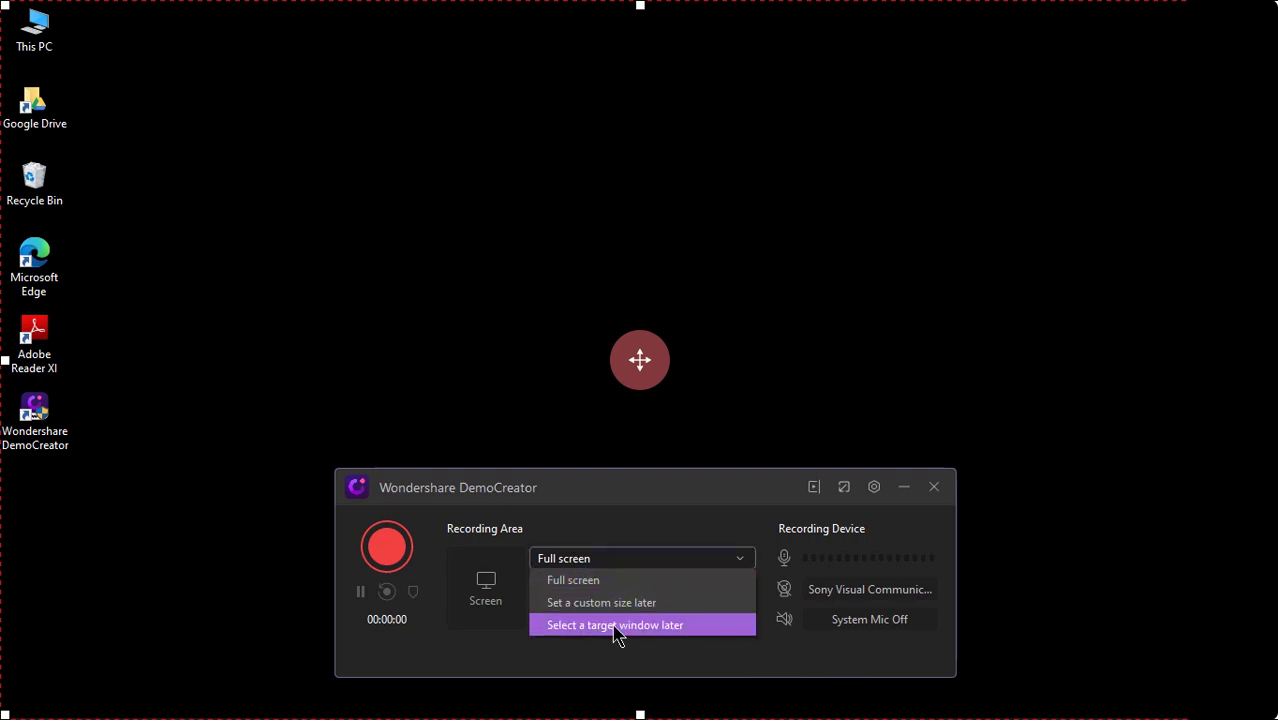
pyautogui.click(612, 658)
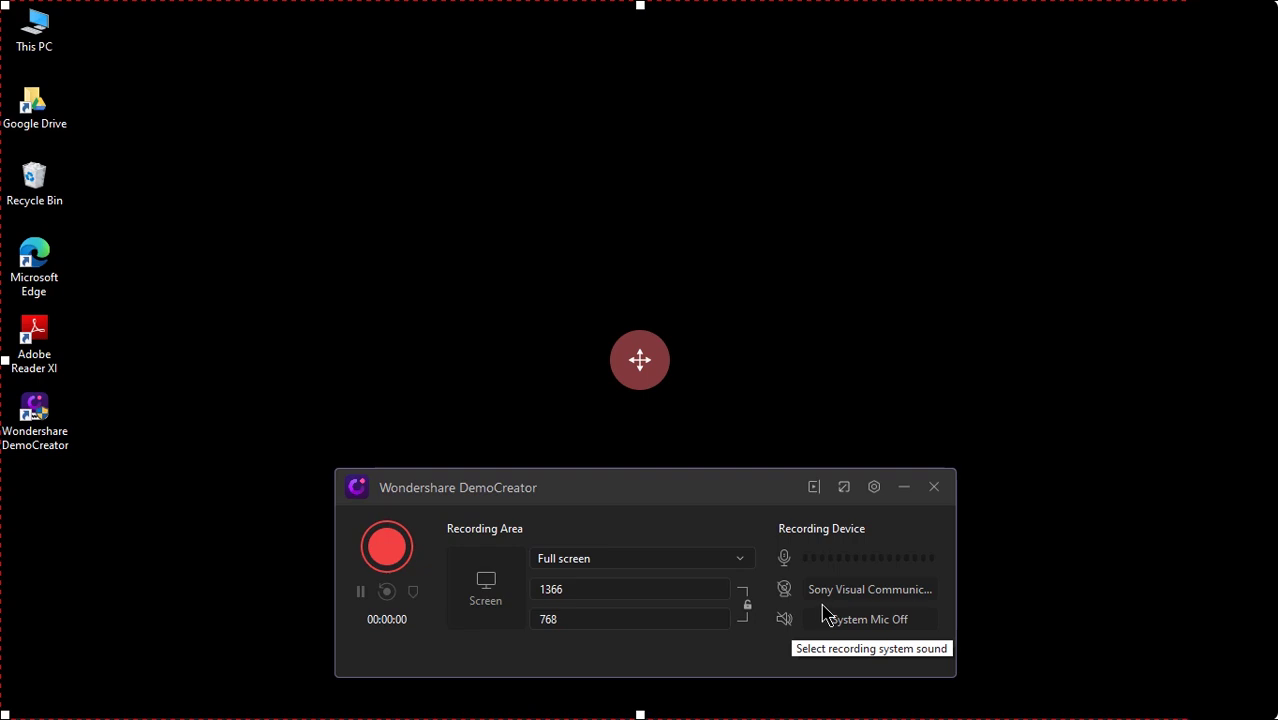
pyautogui.click(873, 490)
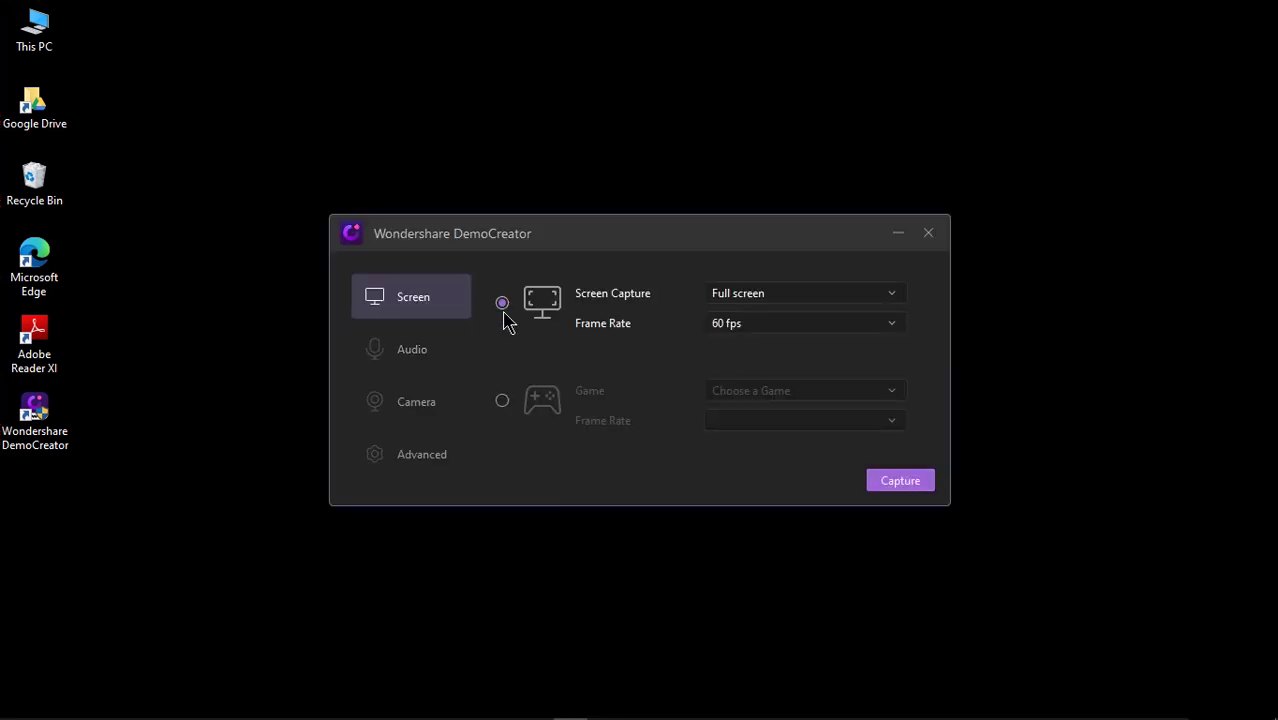
# - Keep Screen Capture at 60 fps after checking Game mode, and show the Audio page
pyautogui.click(751, 332)
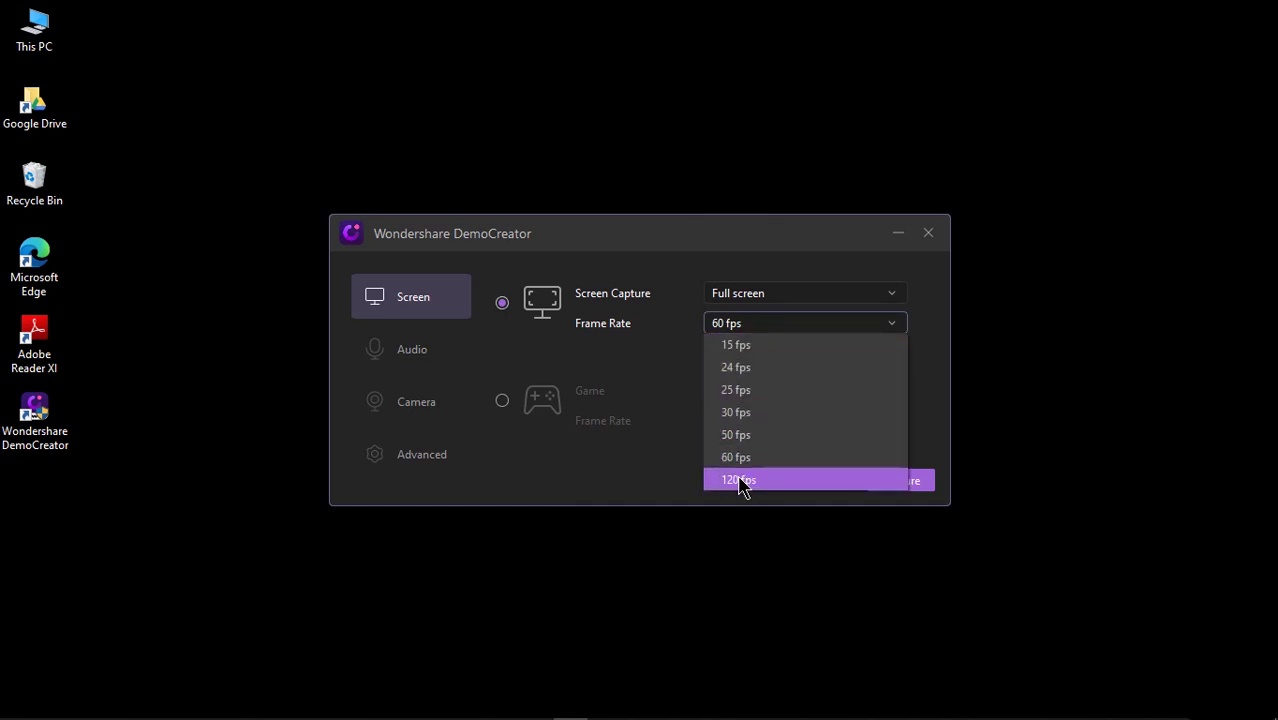
pyautogui.click(610, 493)
pyautogui.click(502, 401)
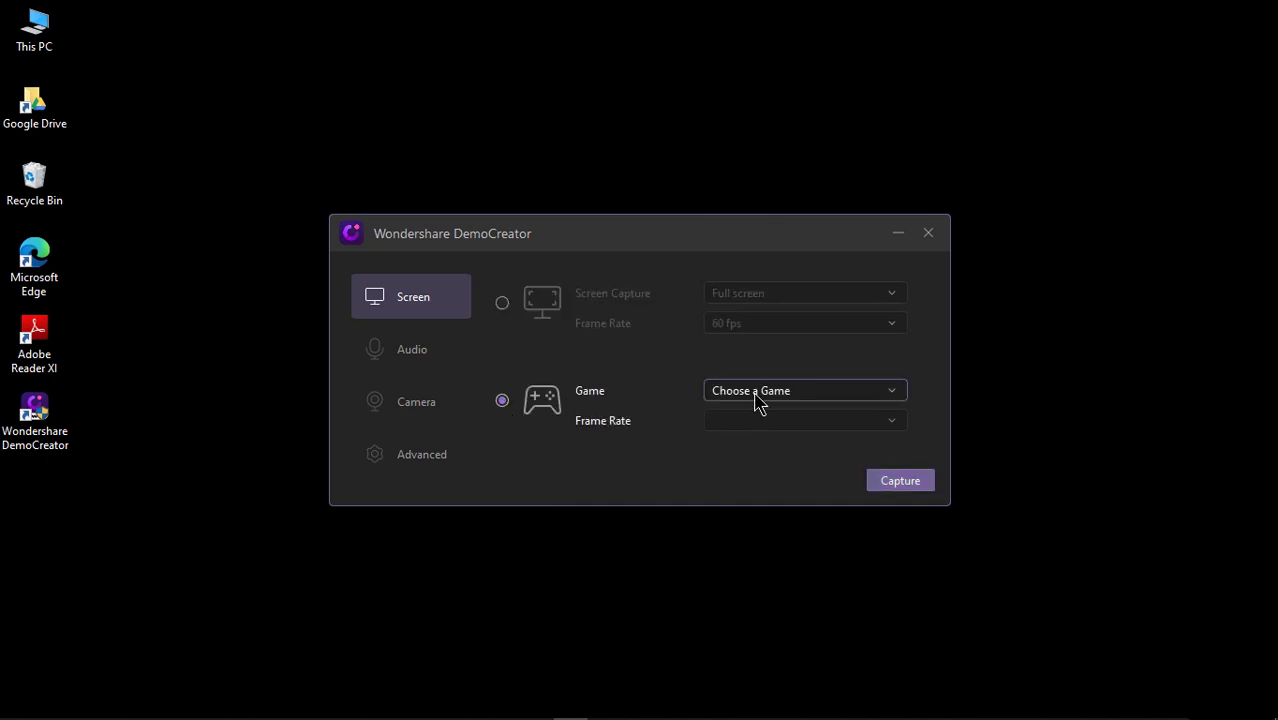
pyautogui.click(755, 398)
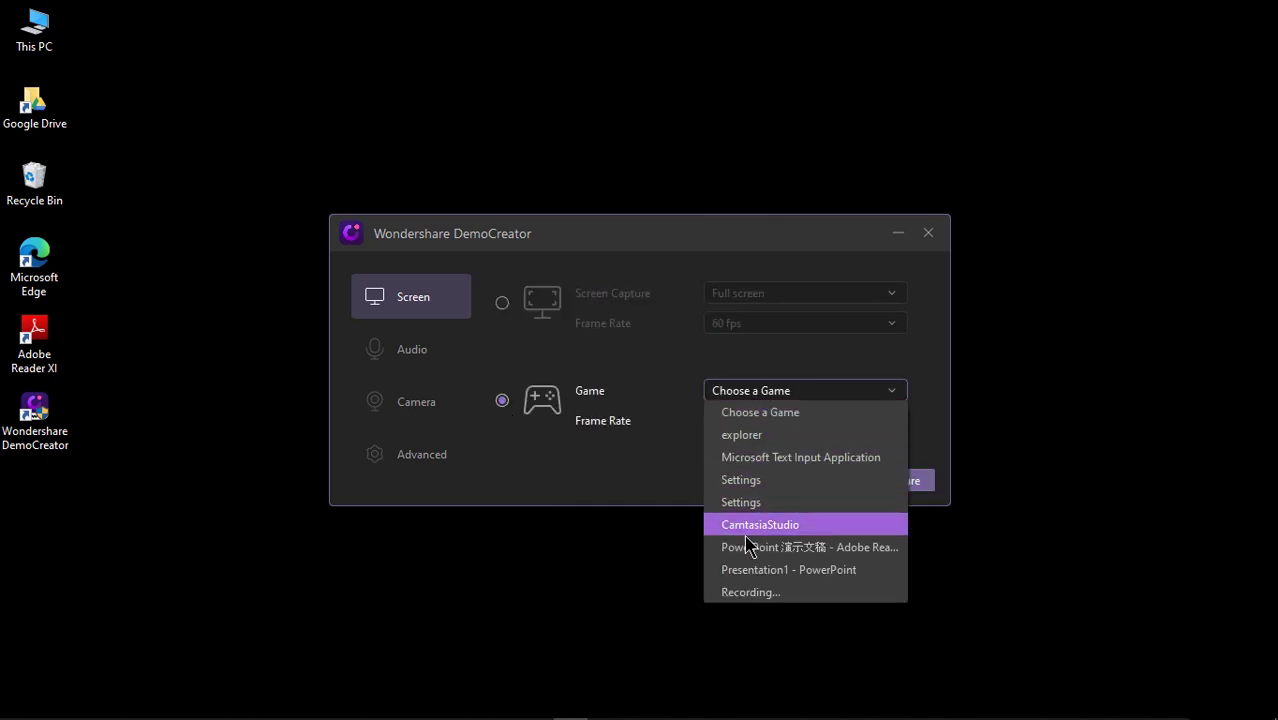
pyautogui.click(652, 486)
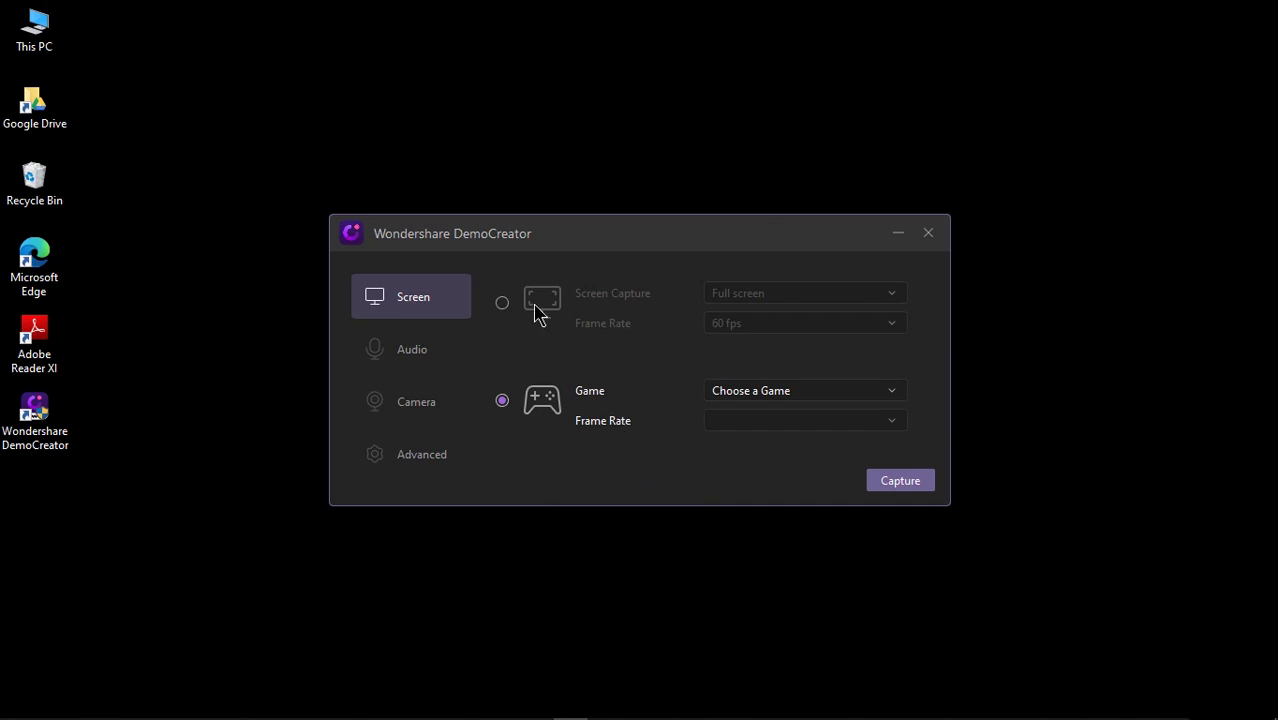
pyautogui.click(502, 303)
pyautogui.click(410, 360)
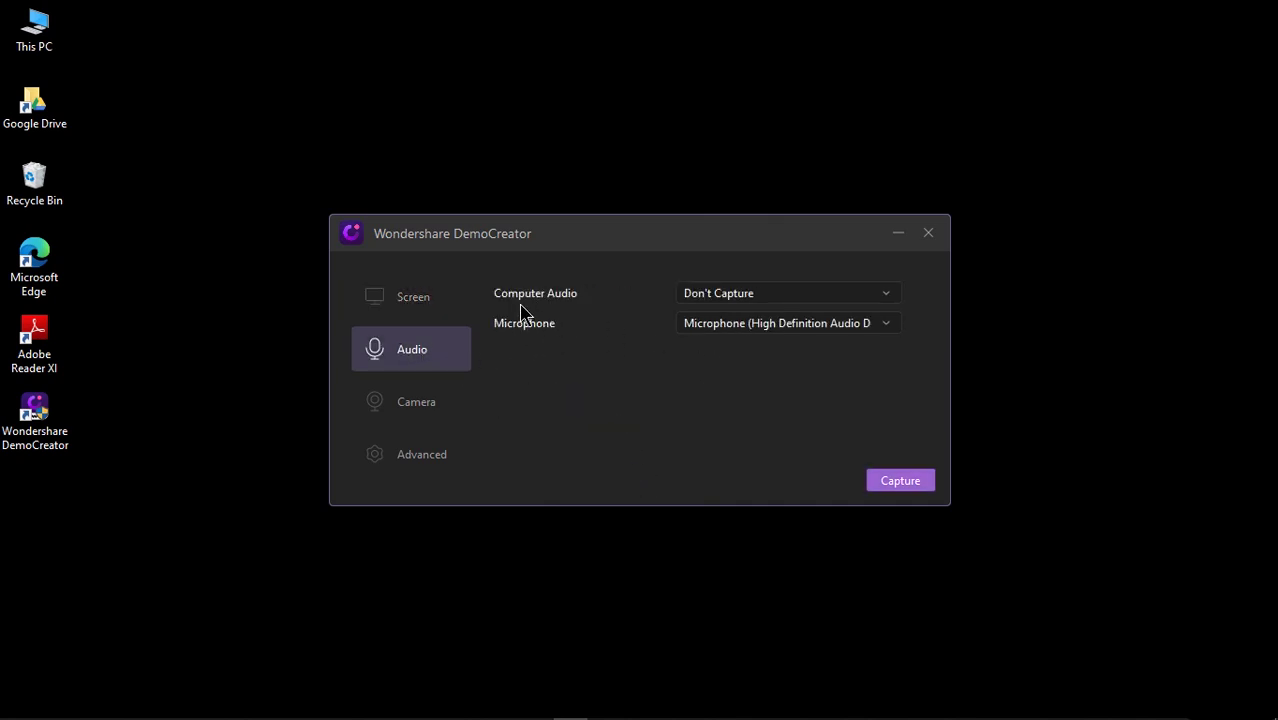
# - Leave the camera at Don't Capture and show the Advanced General settings
pyautogui.click(420, 403)
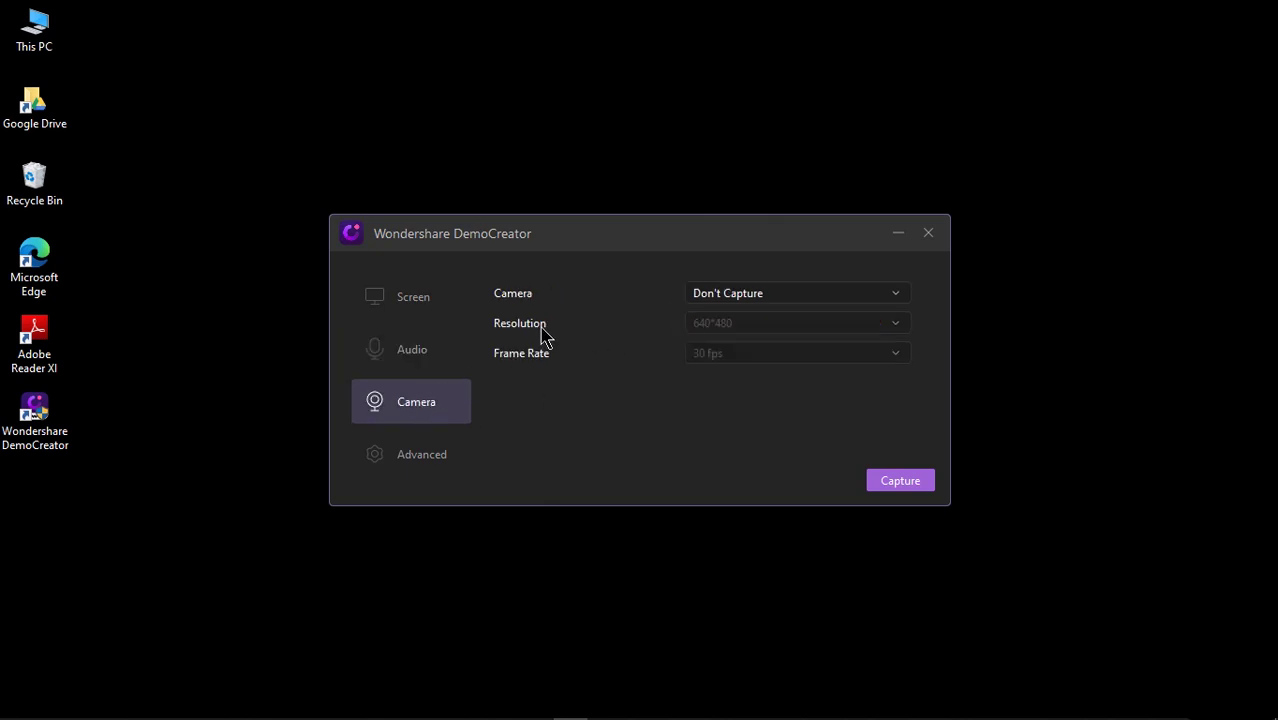
pyautogui.click(760, 296)
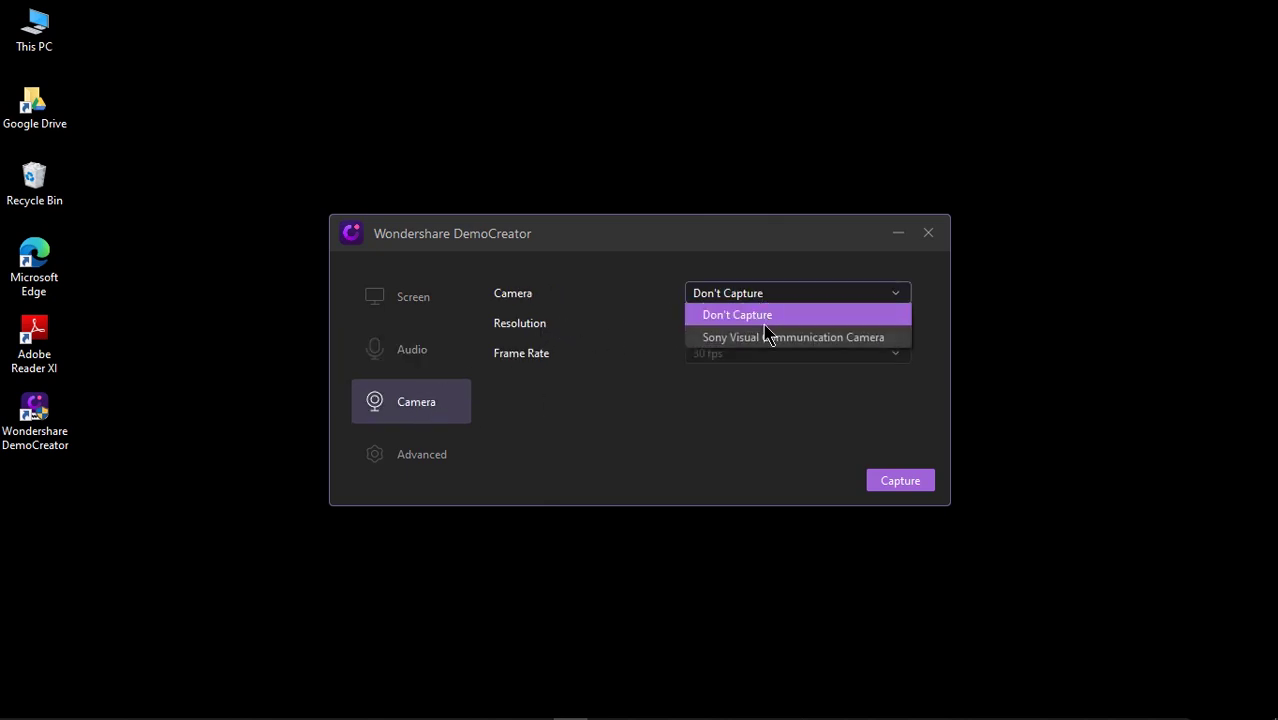
pyautogui.click(677, 383)
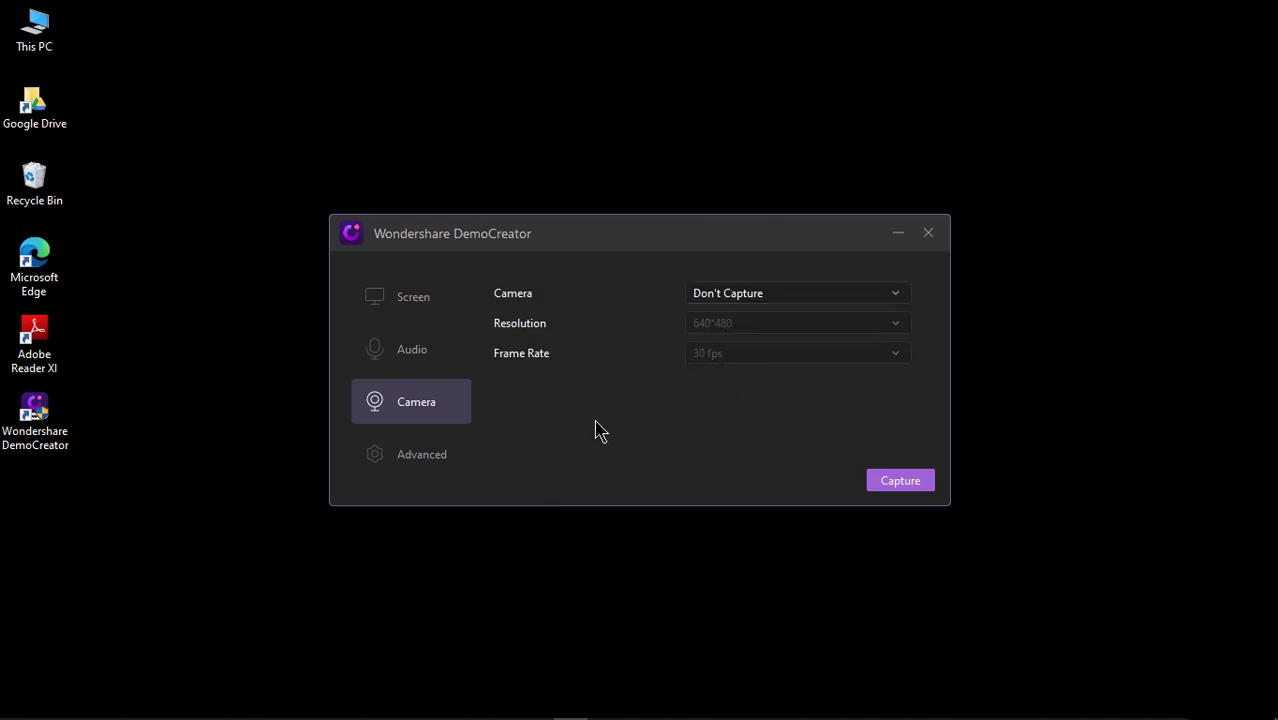
pyautogui.click(427, 466)
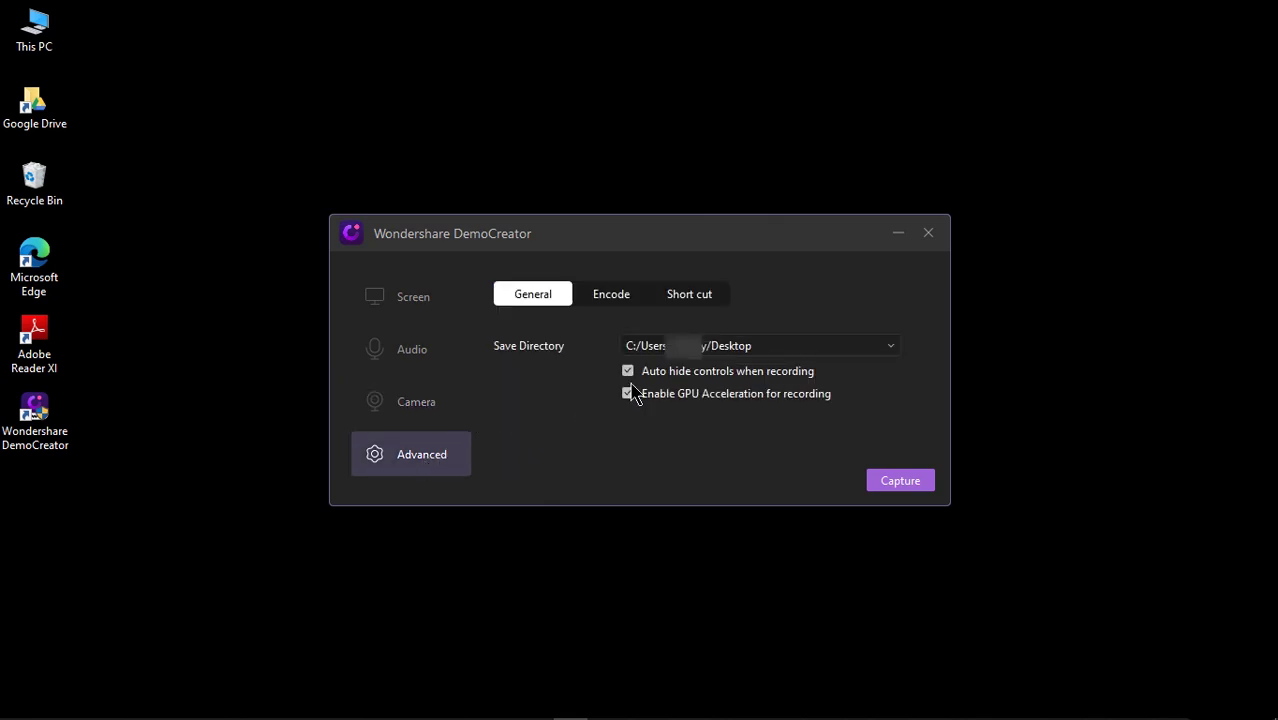
# - Keep High encoding quality and the default hotkeys, then return to the recorder
pyautogui.click(611, 294)
pyautogui.click(776, 350)
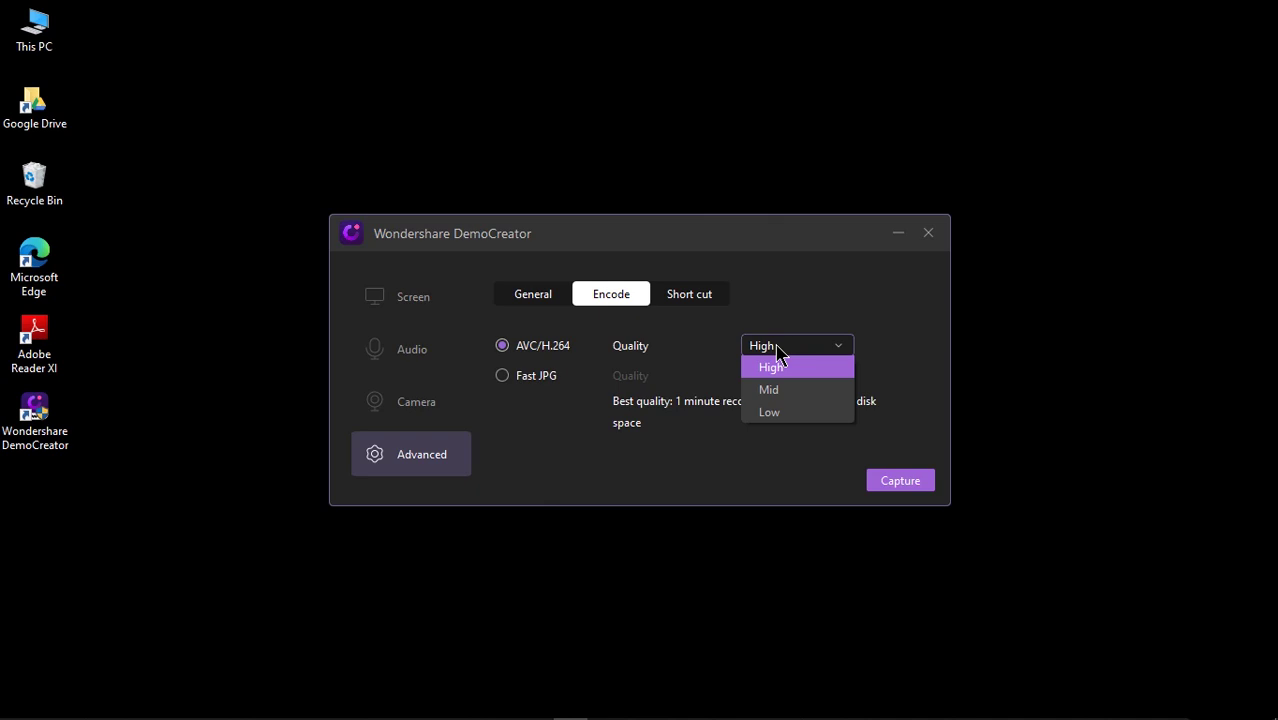
pyautogui.click(630, 412)
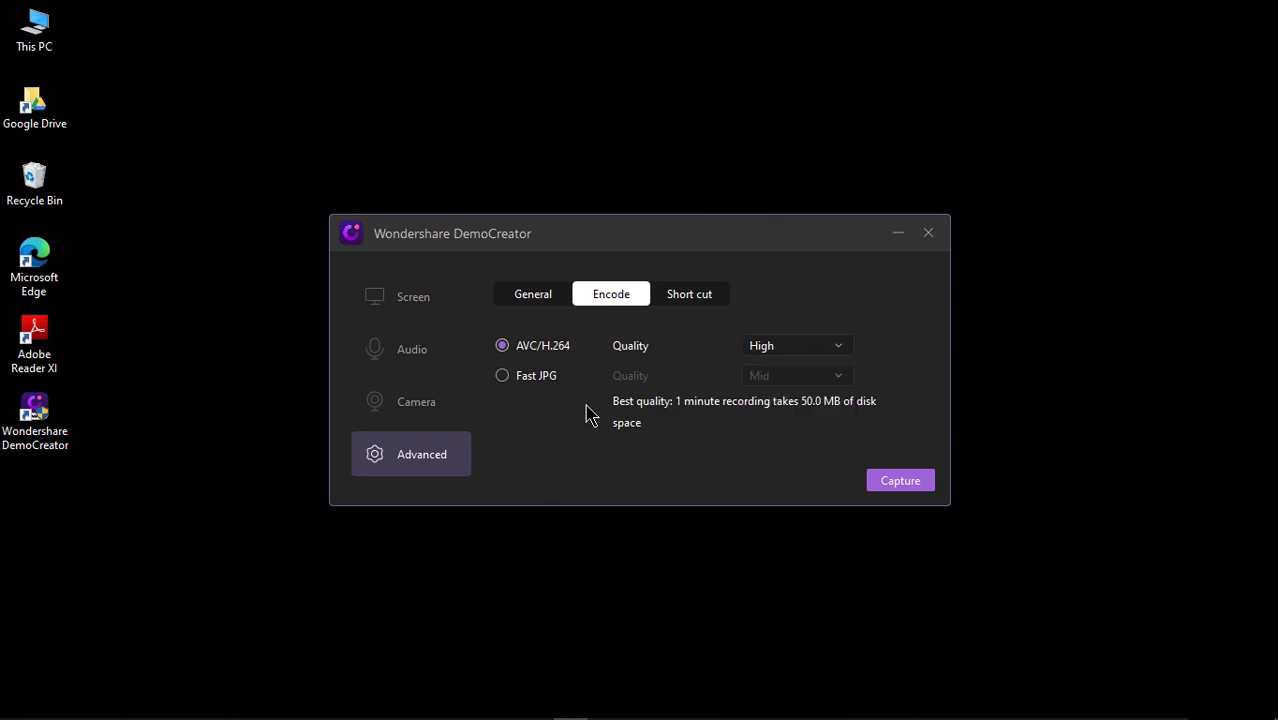
pyautogui.click(681, 300)
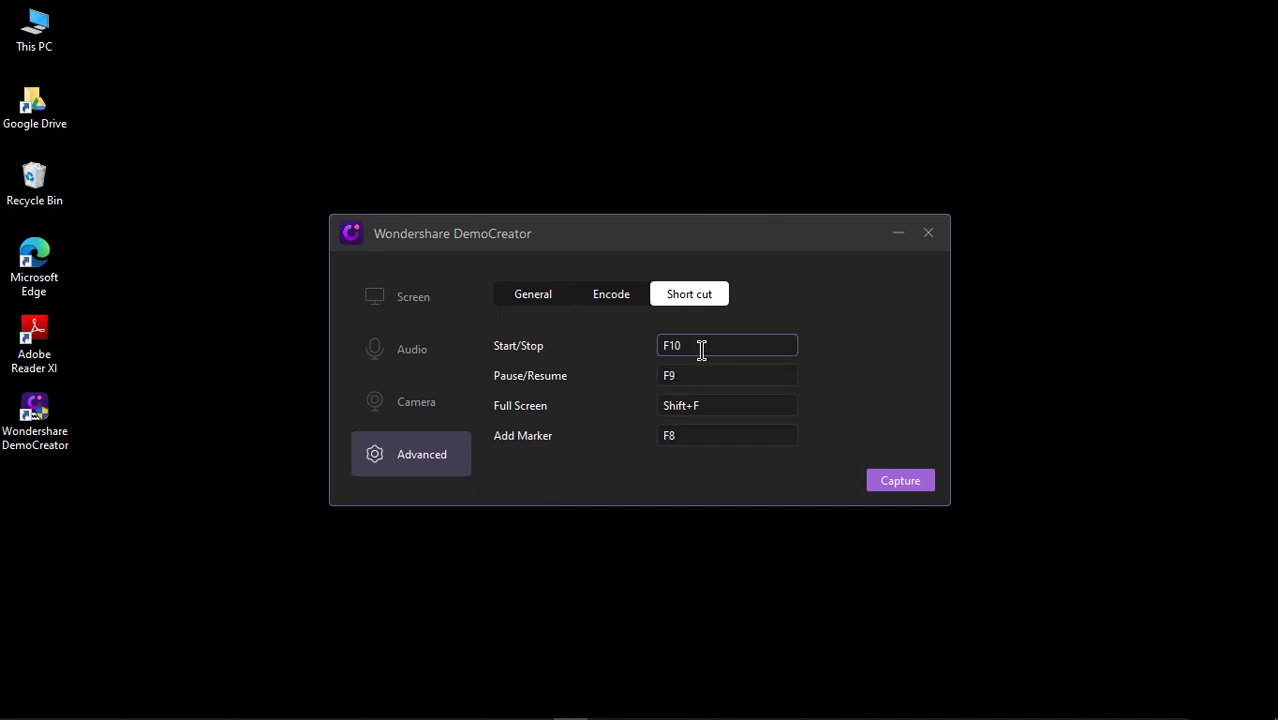
pyautogui.click(900, 481)
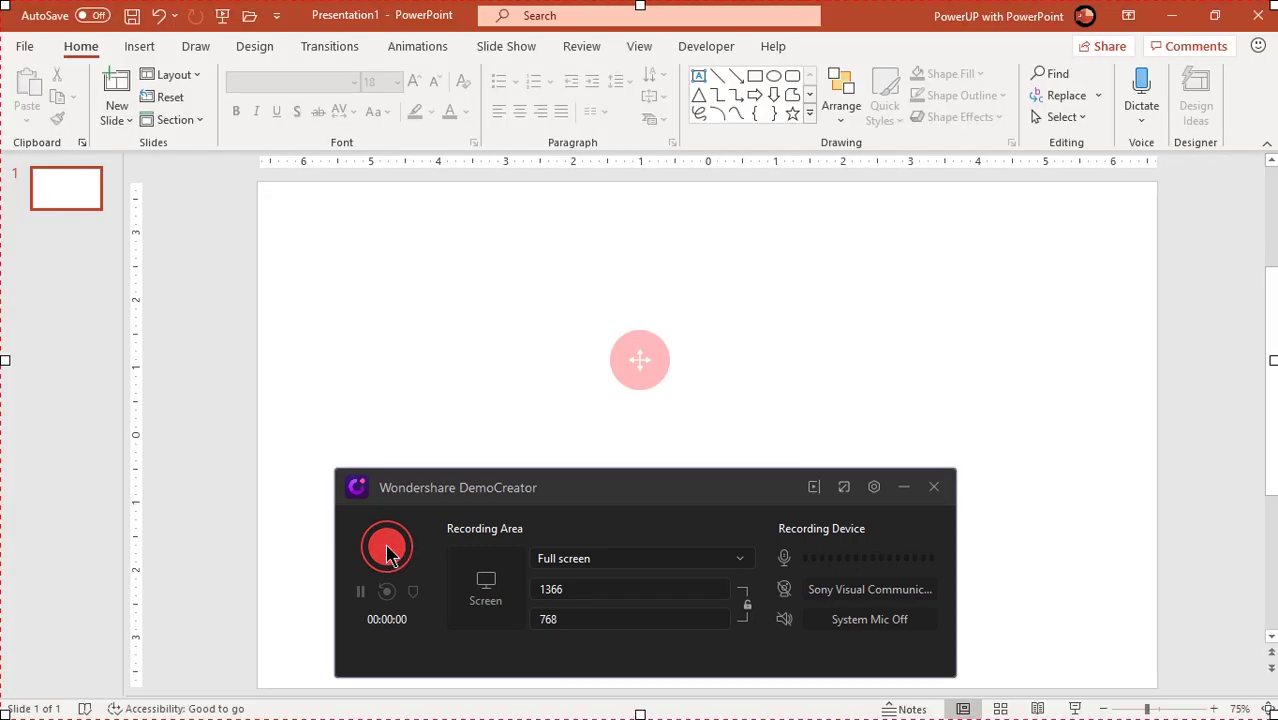
# - Start the full-screen 1366×768 recording with the red record button
pyautogui.click(388, 551)
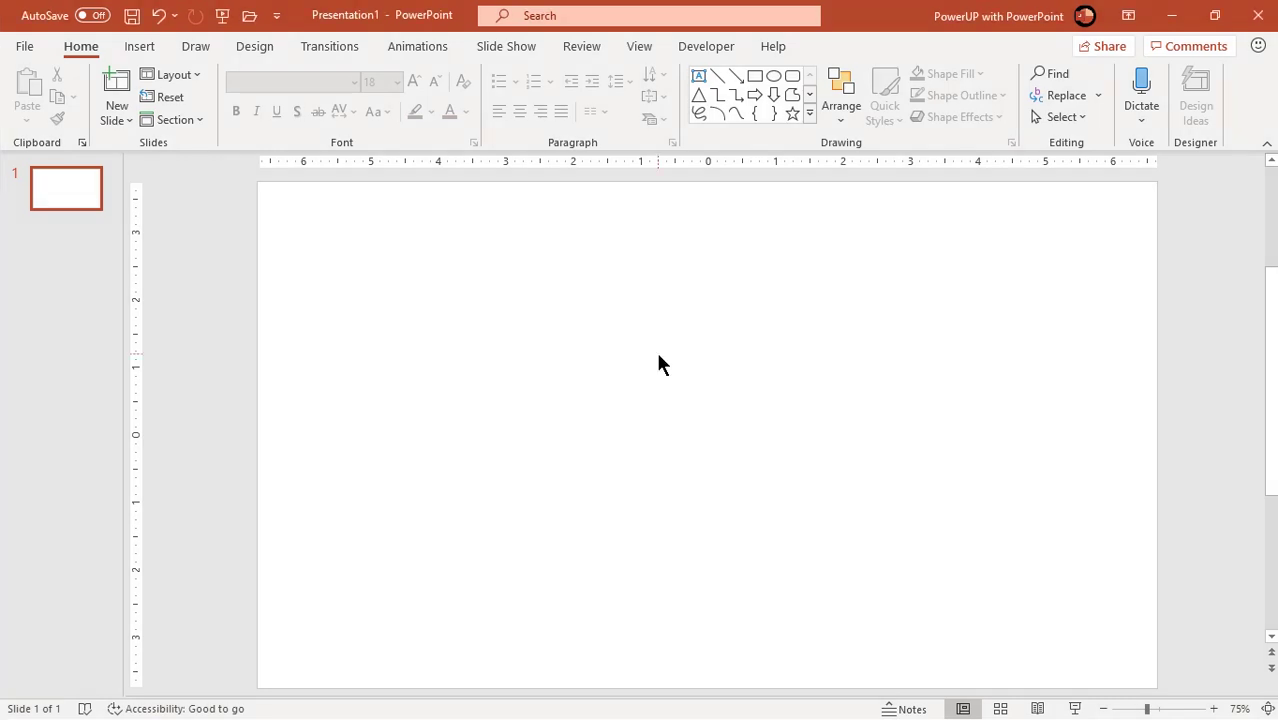
# - Draw a blue six-point star from triangles on slide 1, then stop recording with F10
pyautogui.click(139, 46)
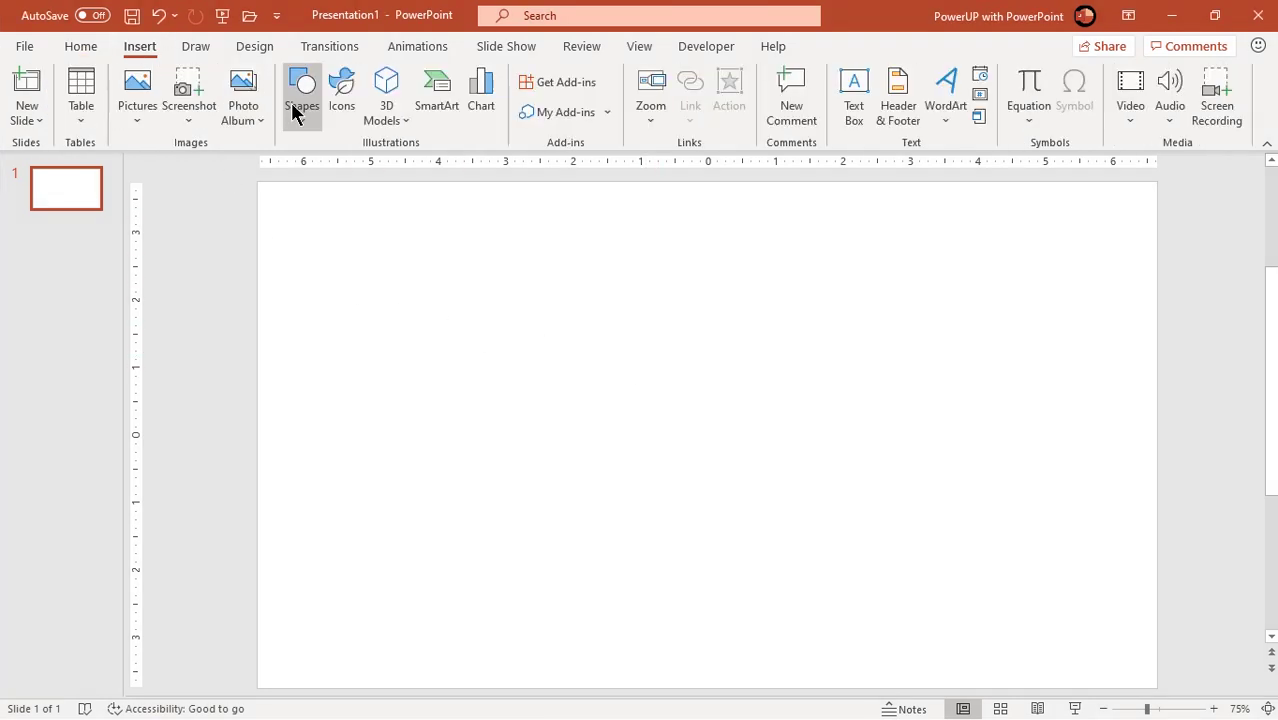
pyautogui.moveTo(650, 248); pyautogui.dragTo(736, 320)
pyautogui.moveTo(883, 395); pyautogui.dragTo(777, 433)
pyautogui.moveTo(777, 470)
pyautogui.mouseDown()
pyautogui.moveTo(701, 530)
pyautogui.moveTo(604, 440)
pyautogui.mouseUp()
pyautogui.moveTo(604, 440); pyautogui.dragTo(541, 370)
pyautogui.click(613, 543)
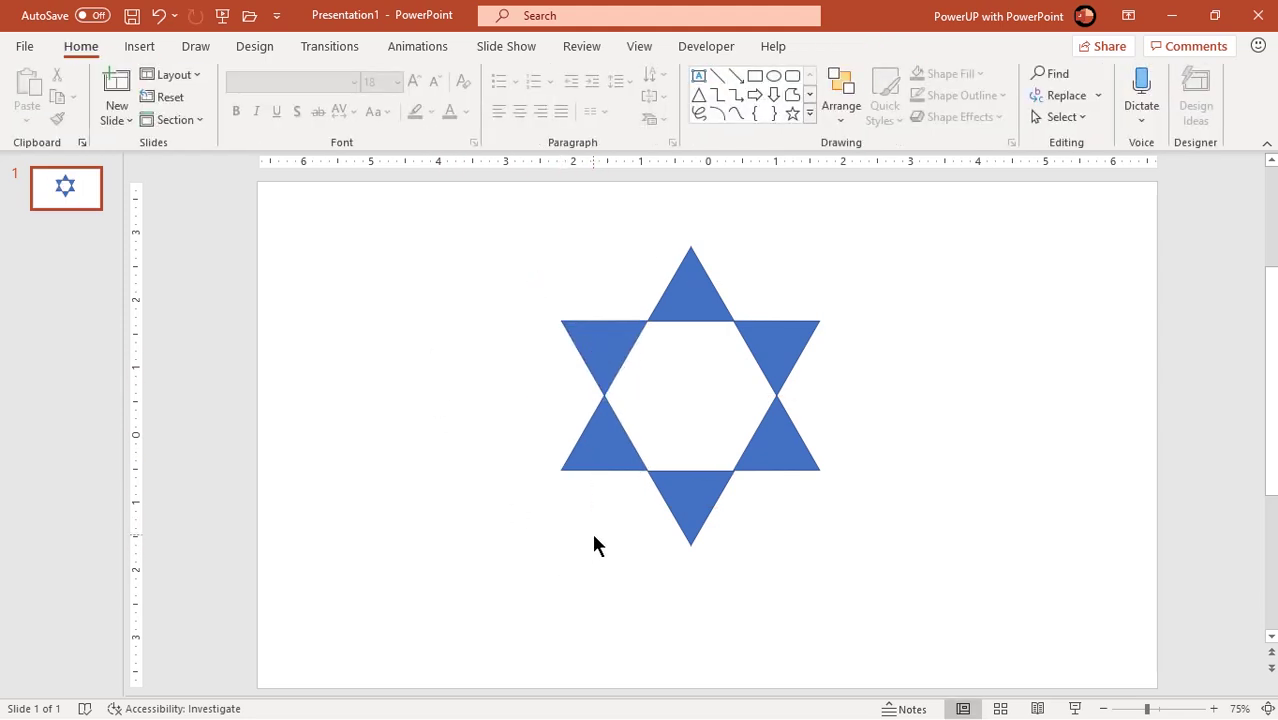
pyautogui.press('F10')
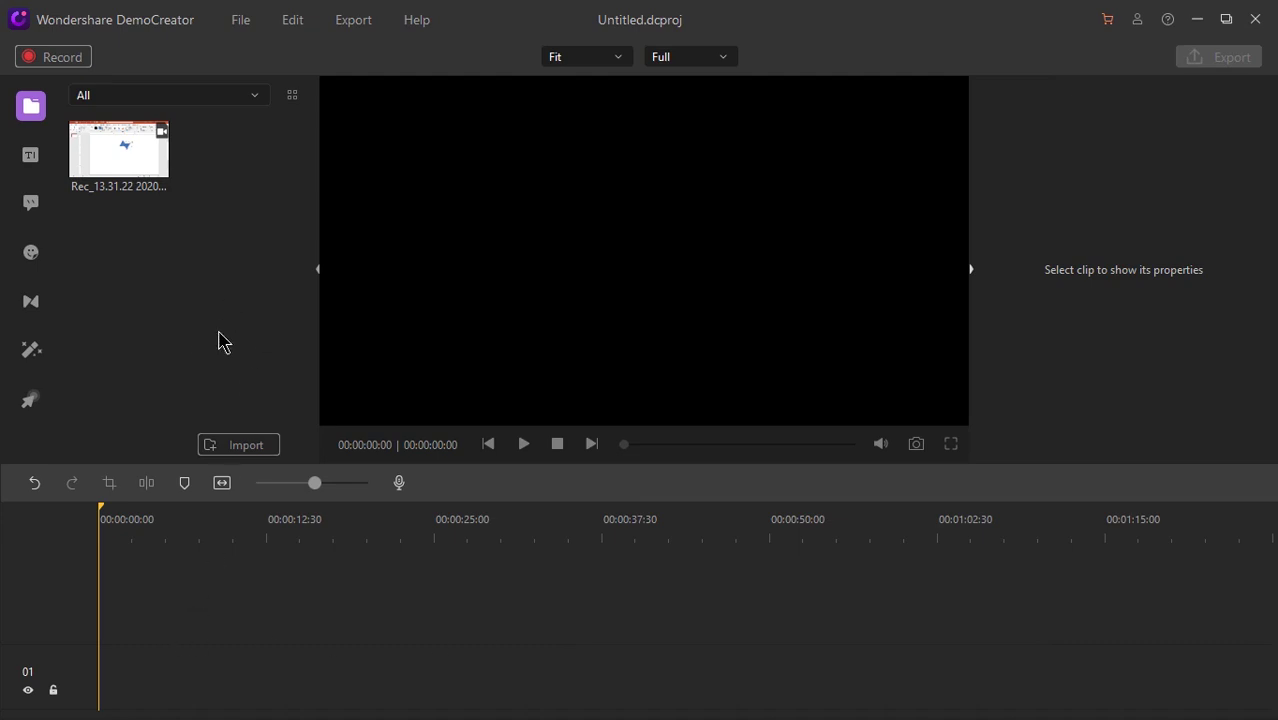
# - Drag the Rec_13.31.22 20201124.mp4 clip from the media library toward the timeline
pyautogui.moveTo(133, 146); pyautogui.dragTo(103, 598)
# - Drop the 43-second recording onto the timeline tracks and widen the timeline zoom
pyautogui.moveTo(202, 622); pyautogui.dragTo(230, 622)
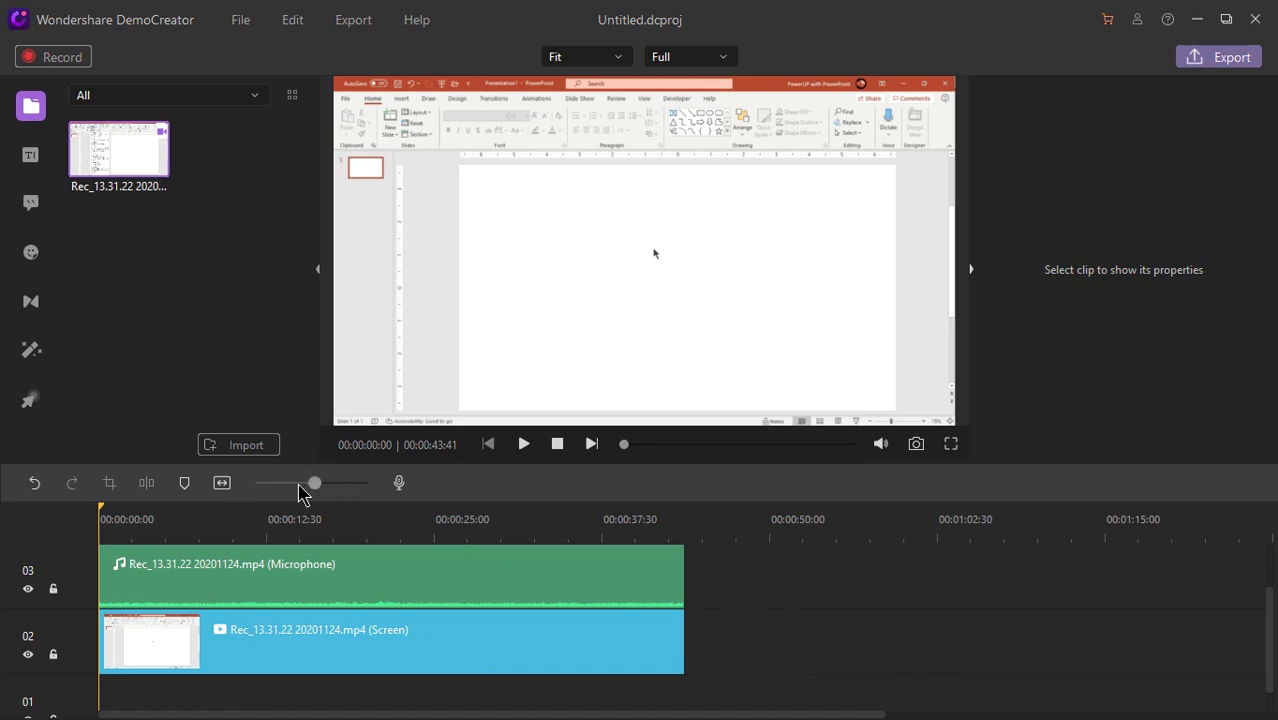
pyautogui.moveTo(313, 487); pyautogui.dragTo(316, 488)
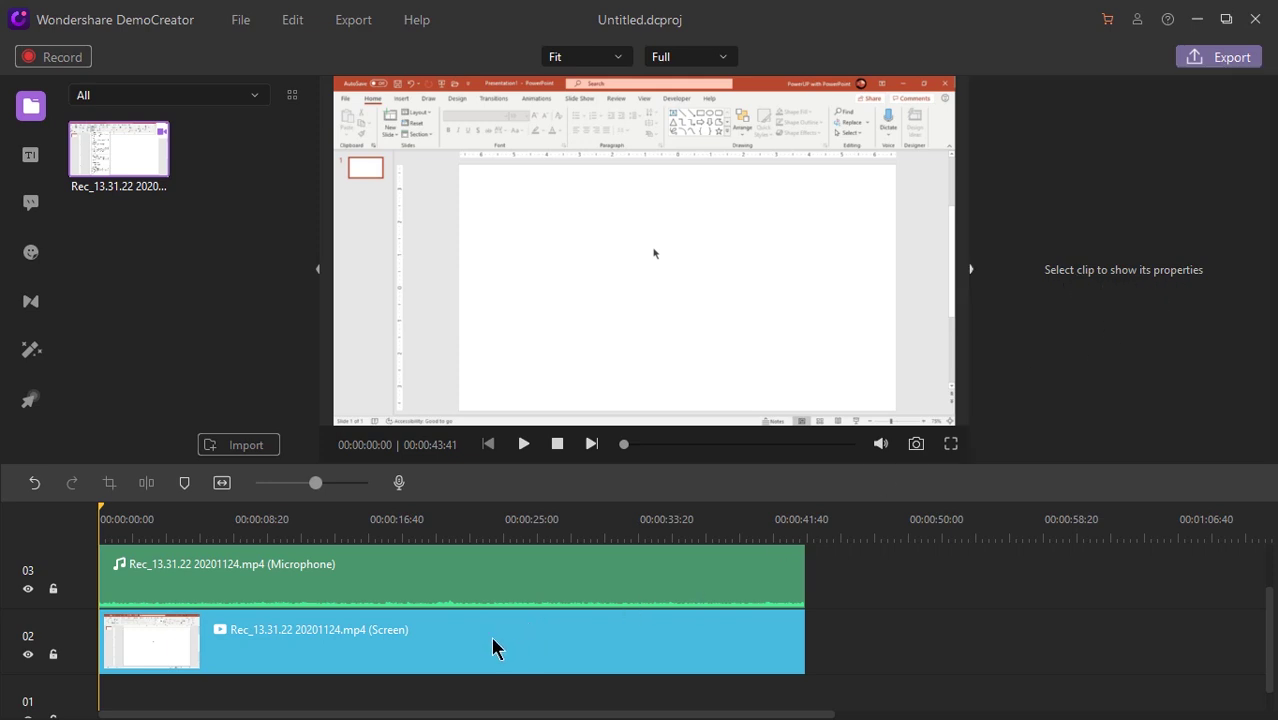
# - Delete the Microphone audio clip, keeping only the 43-second Rec_13.31.22 screen clip
pyautogui.click(417, 650)
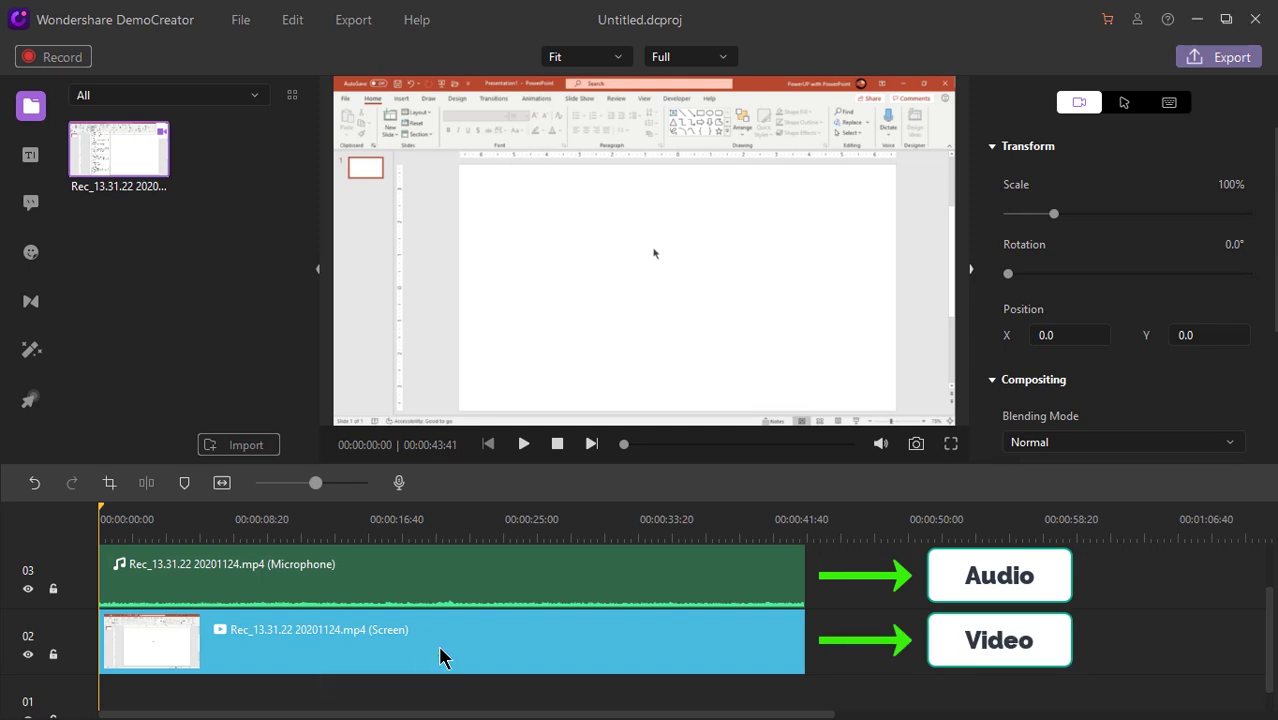
pyautogui.click(438, 596)
pyautogui.click(425, 650)
pyautogui.click(442, 586)
pyautogui.click(428, 648)
pyautogui.click(438, 588)
pyautogui.click(425, 634)
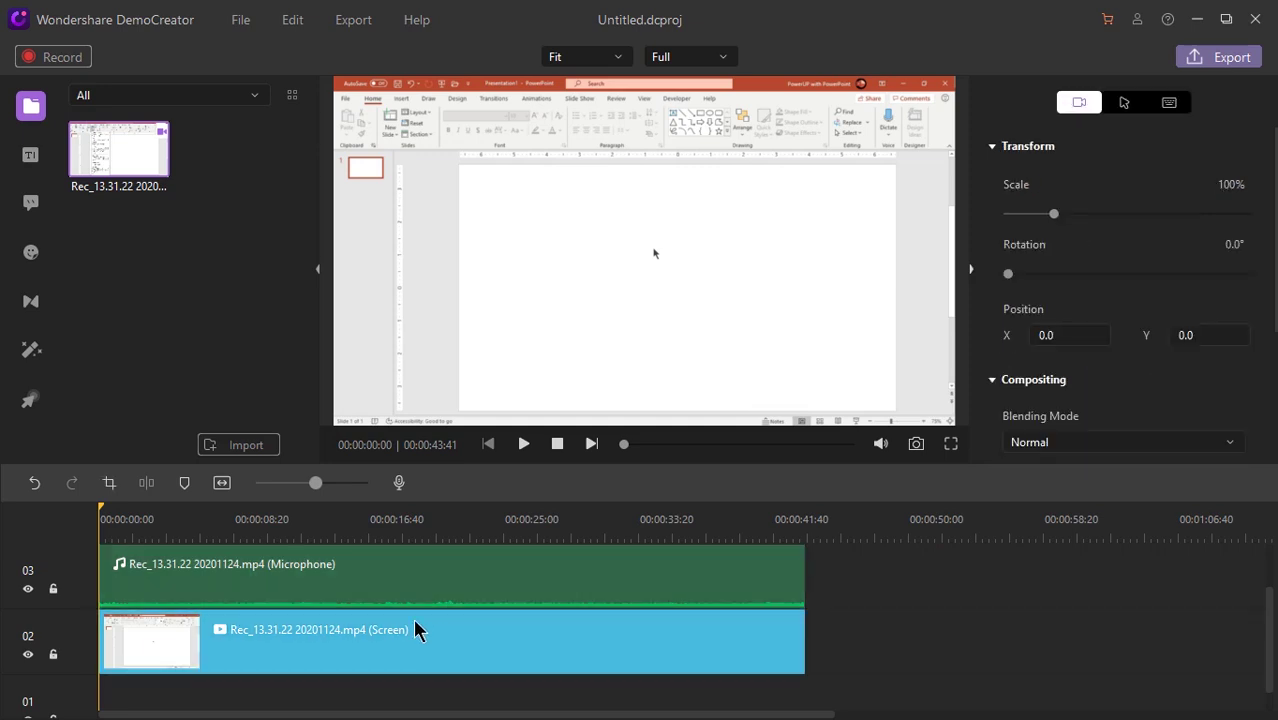
pyautogui.click(368, 586)
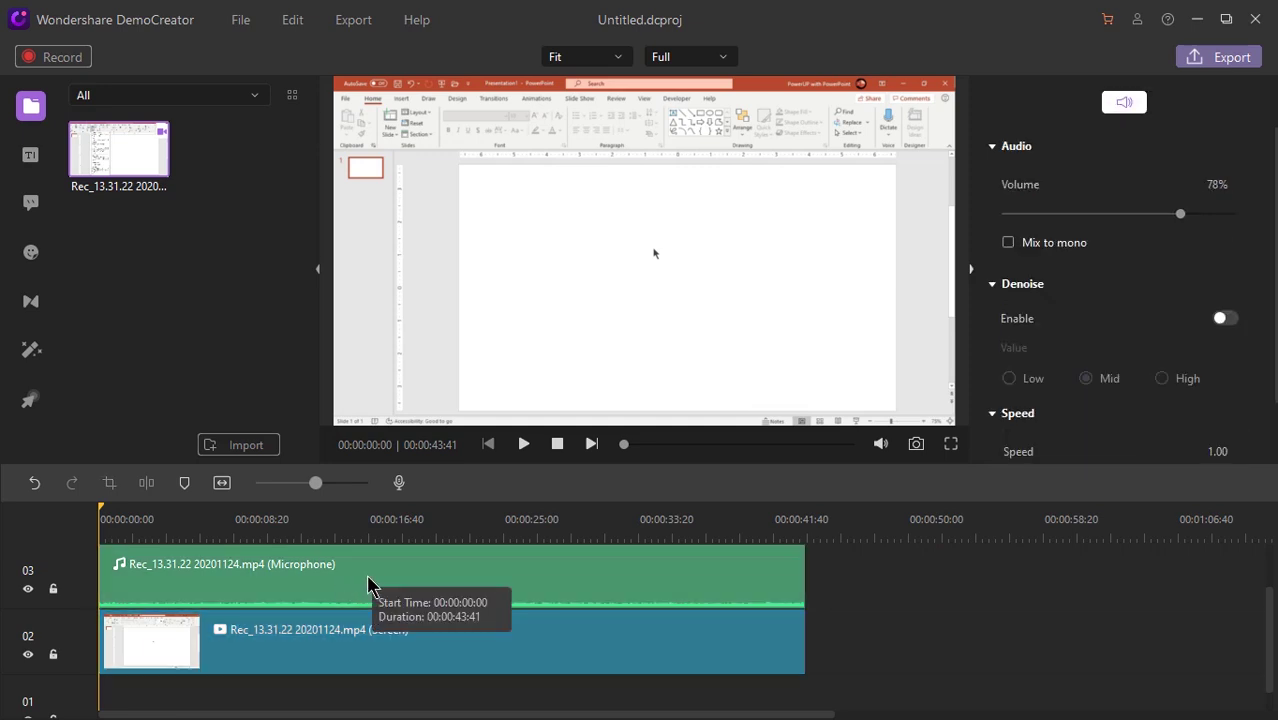
pyautogui.press('Delete')
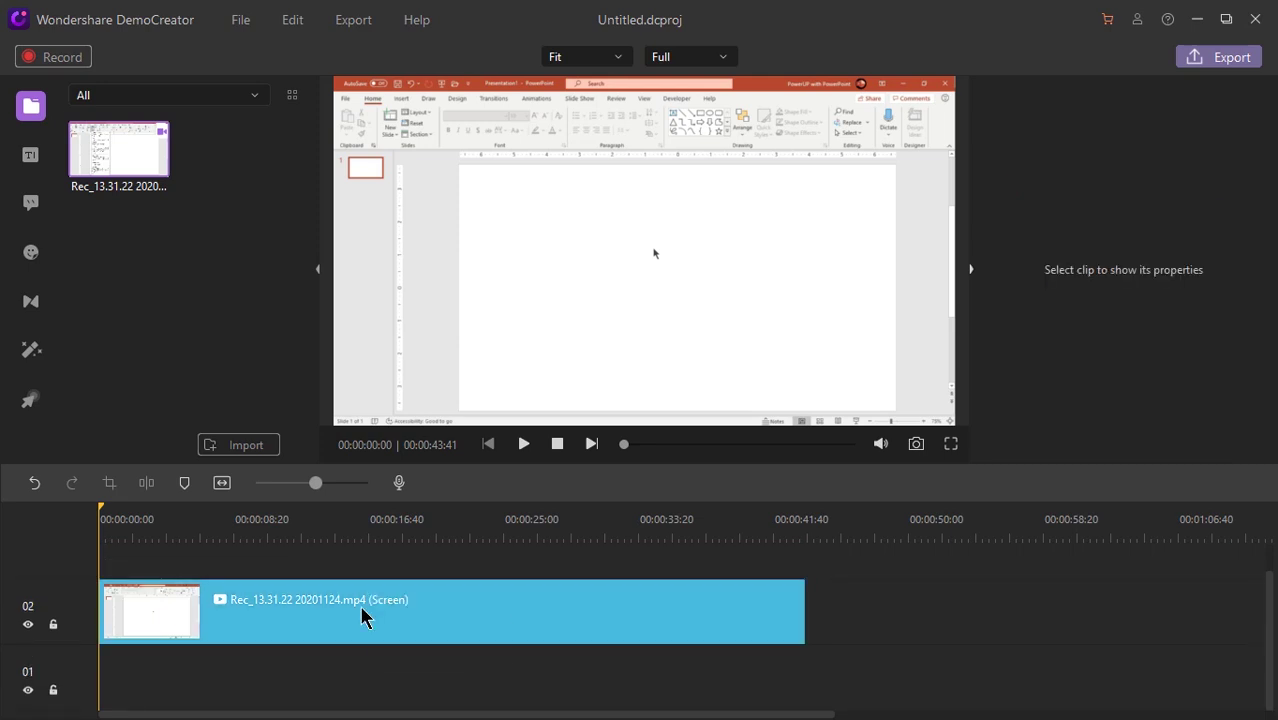
# - Browse the title templates, dialog box, arrow and sketch annotations, and animated sticker effects
pyautogui.click(31, 160)
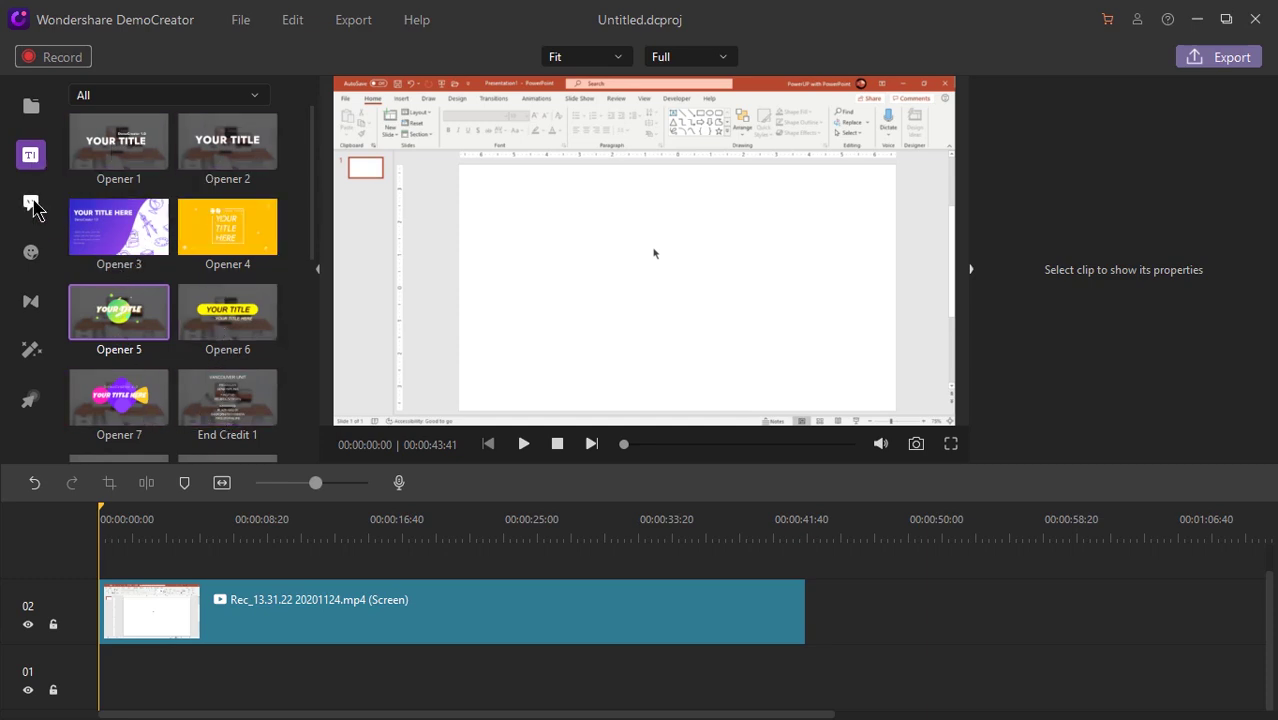
pyautogui.click(31, 203)
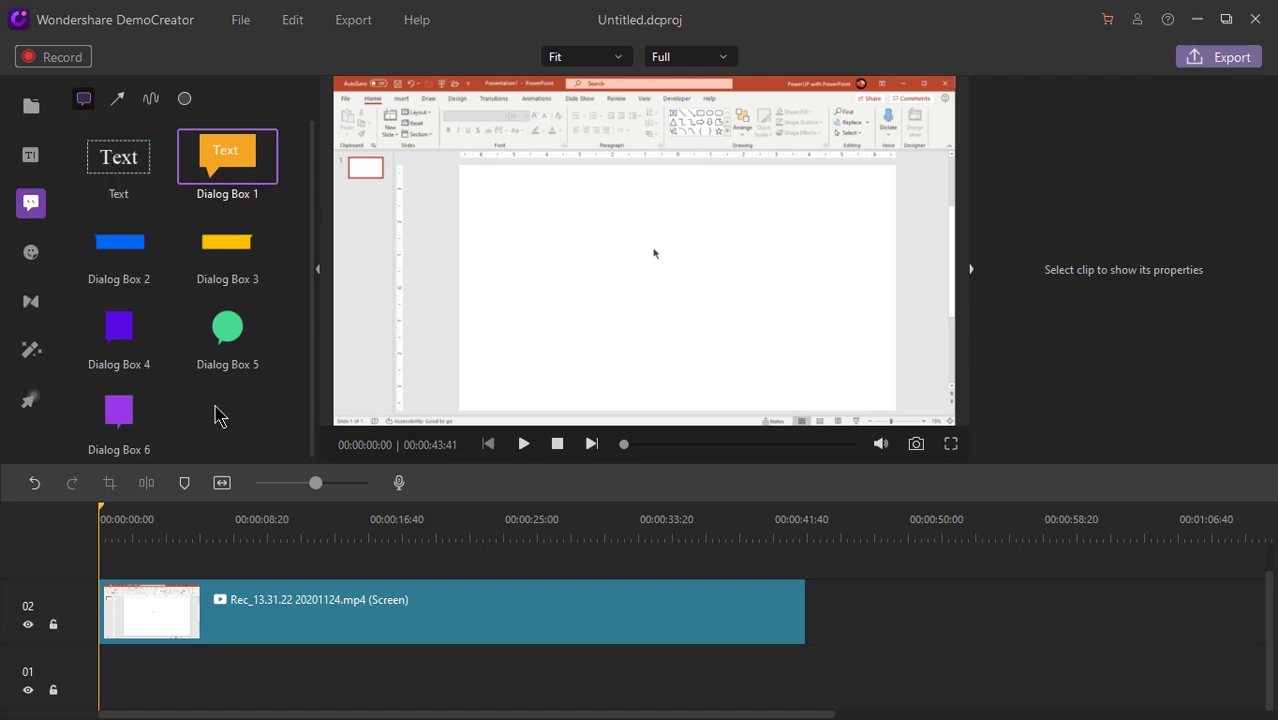
pyautogui.click(118, 103)
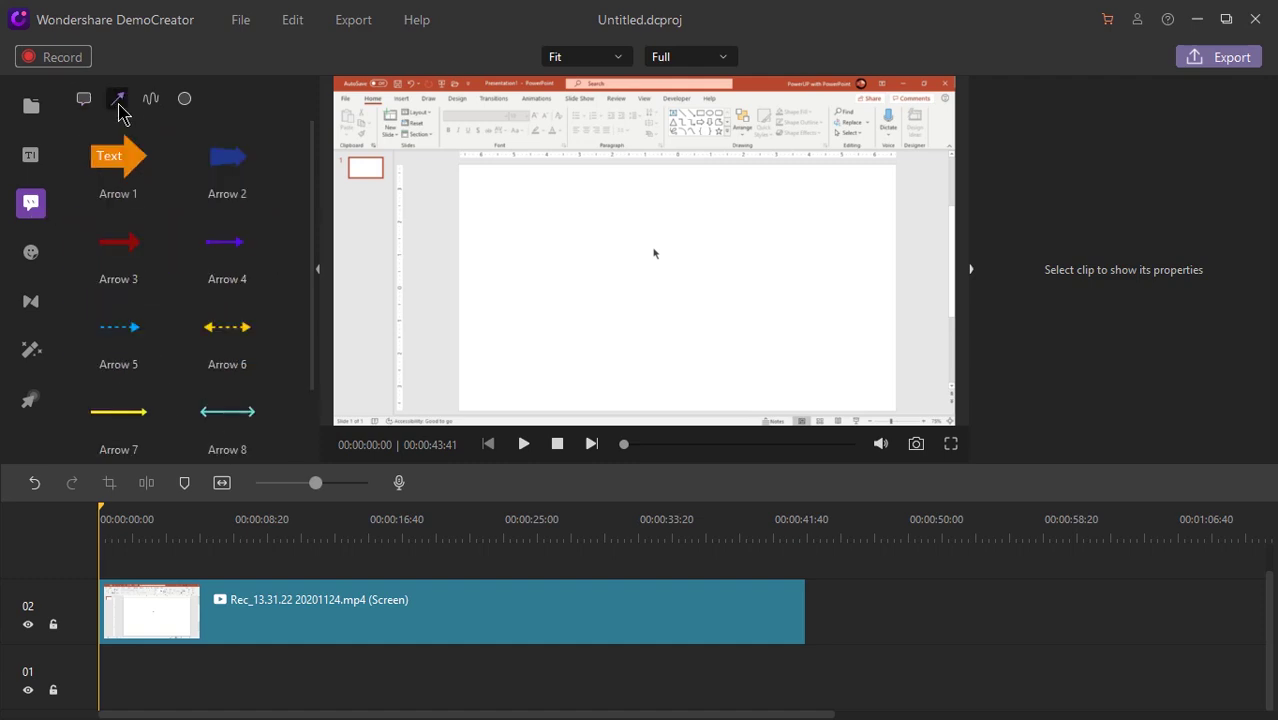
pyautogui.click(155, 102)
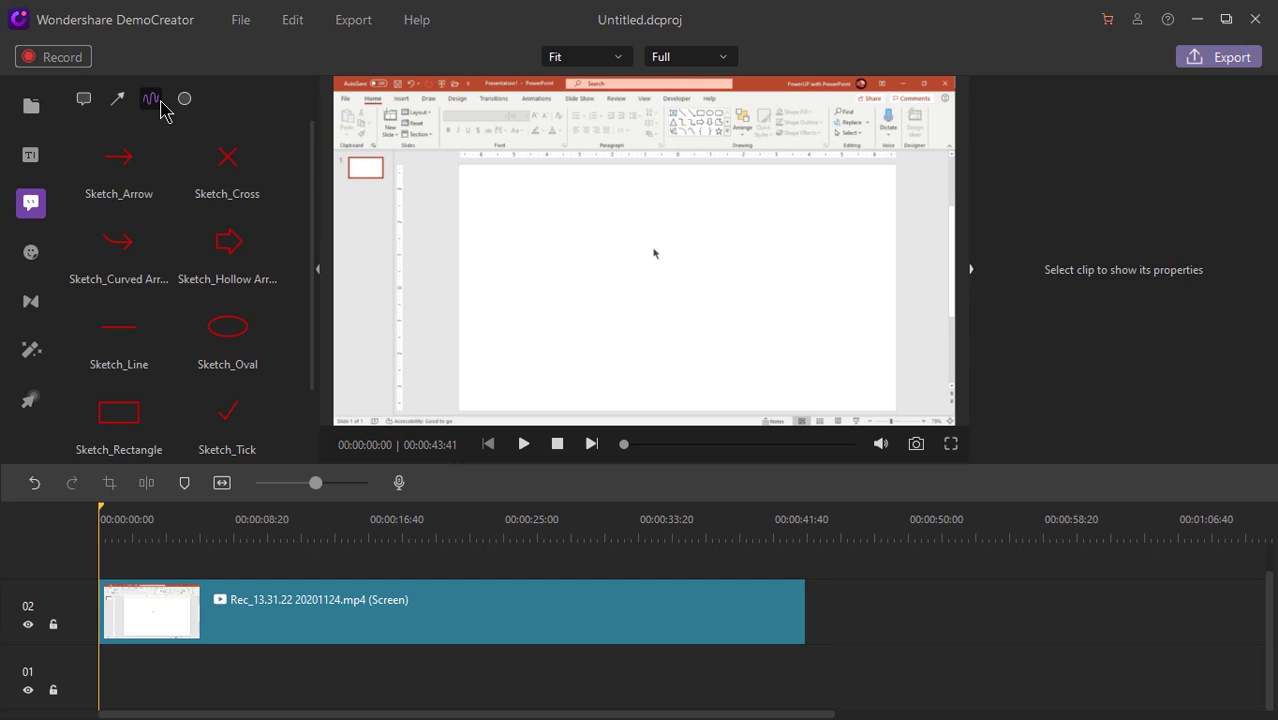
pyautogui.click(84, 99)
pyautogui.click(33, 254)
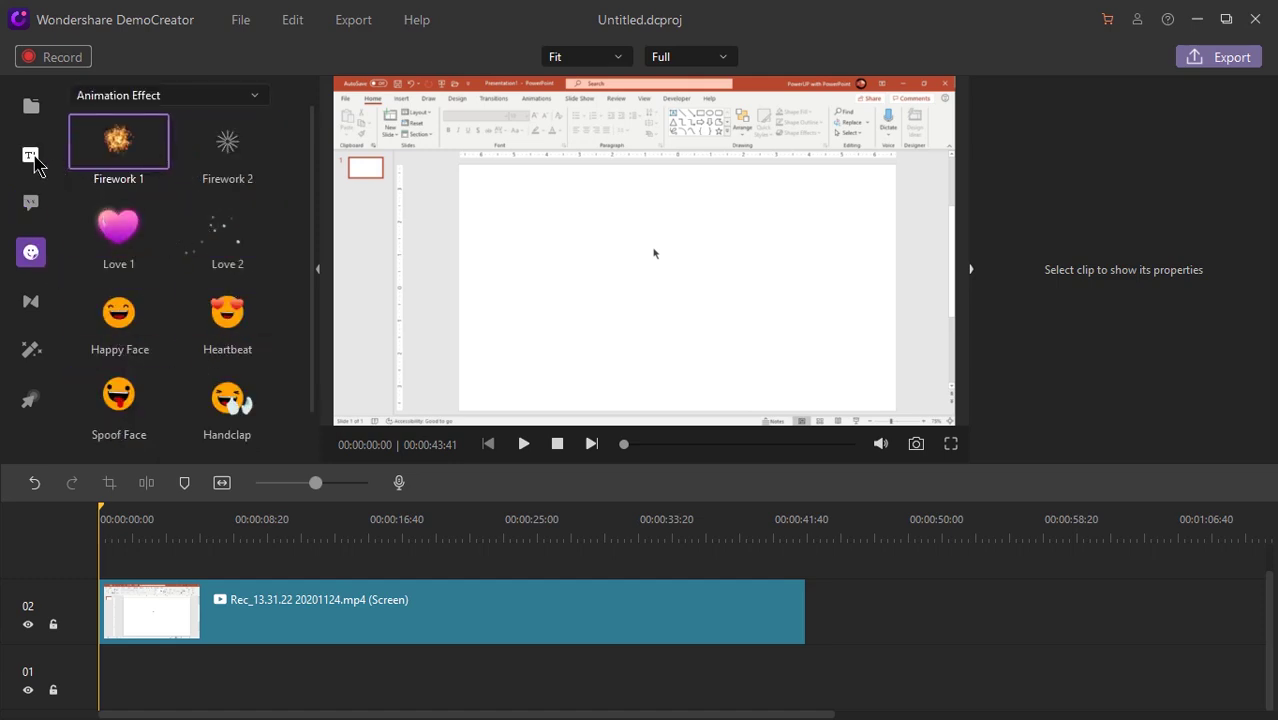
pyautogui.click(32, 156)
# - Add an Opener 5 title reading 'your text', shrunk and moved to the upper left
pyautogui.moveTo(111, 347); pyautogui.dragTo(108, 582)
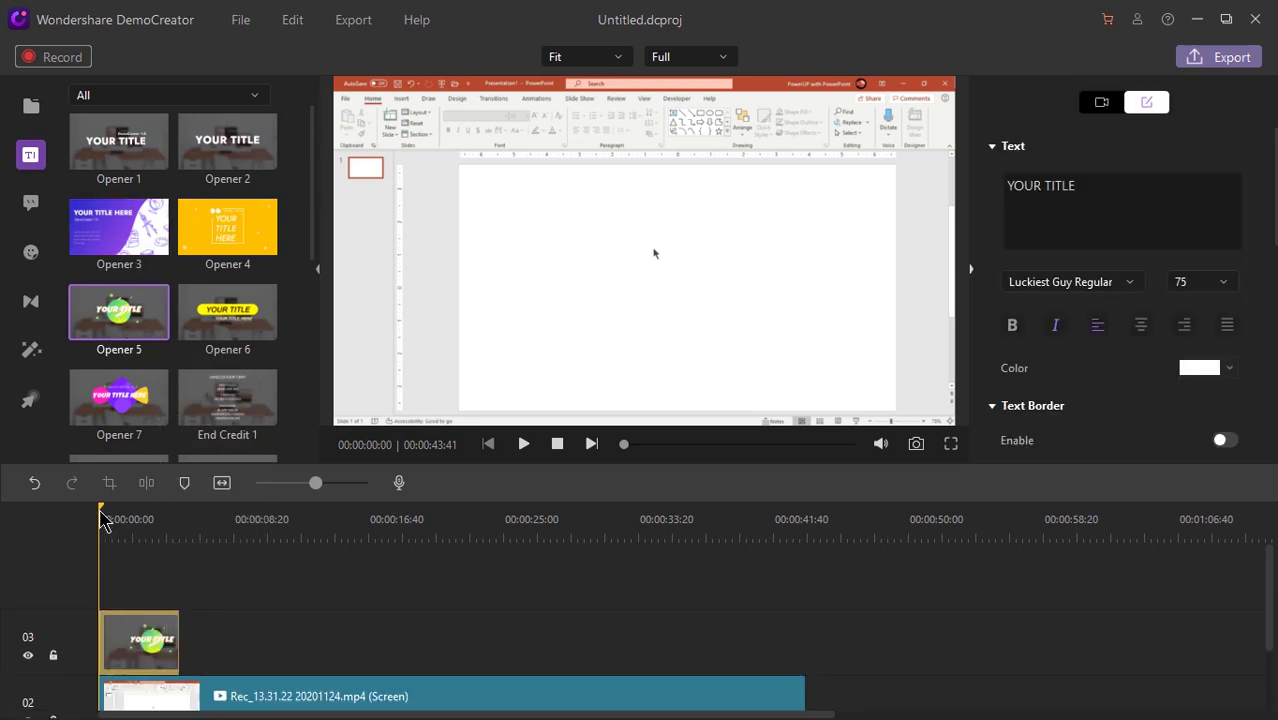
pyautogui.click(113, 517)
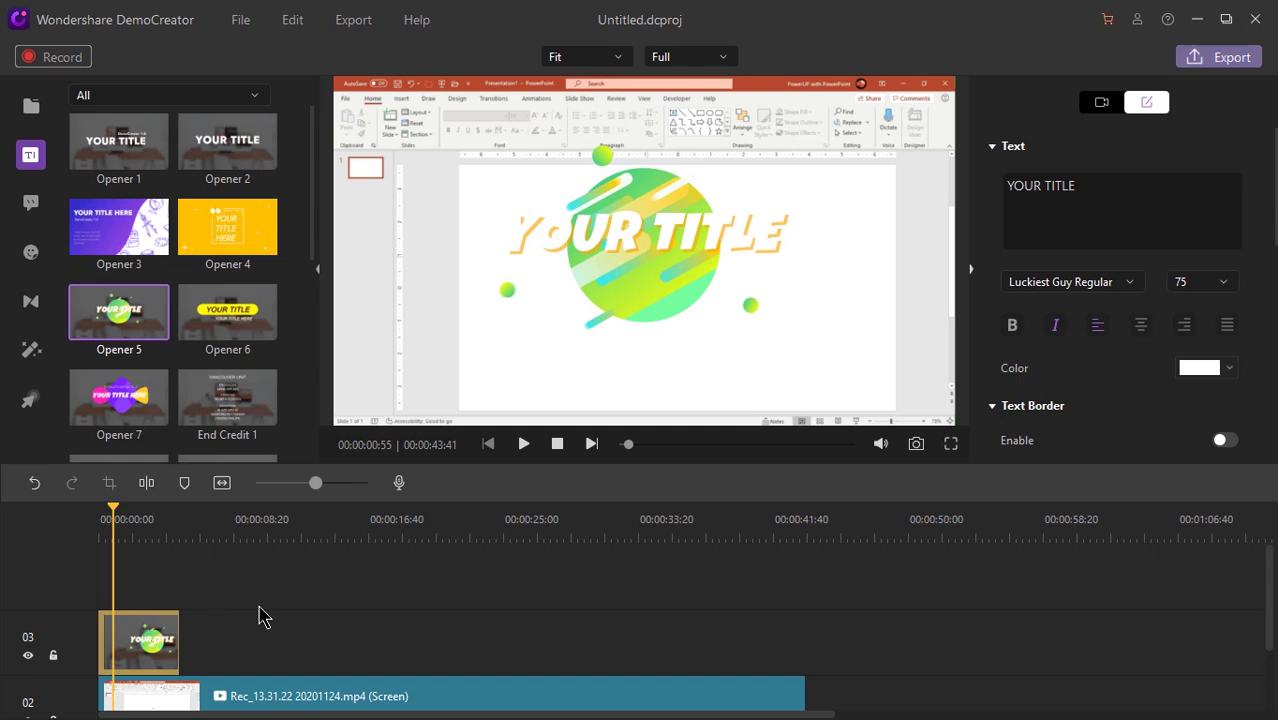
pyautogui.hotkey('ctrl', 'a')
pyautogui.press('BackSpace')
pyautogui.write('your text')
pyautogui.click(760, 320)
pyautogui.moveTo(762, 337)
pyautogui.mouseDown()
pyautogui.moveTo(699, 257)
pyautogui.moveTo(747, 263)
pyautogui.moveTo(642, 176)
pyautogui.mouseUp()
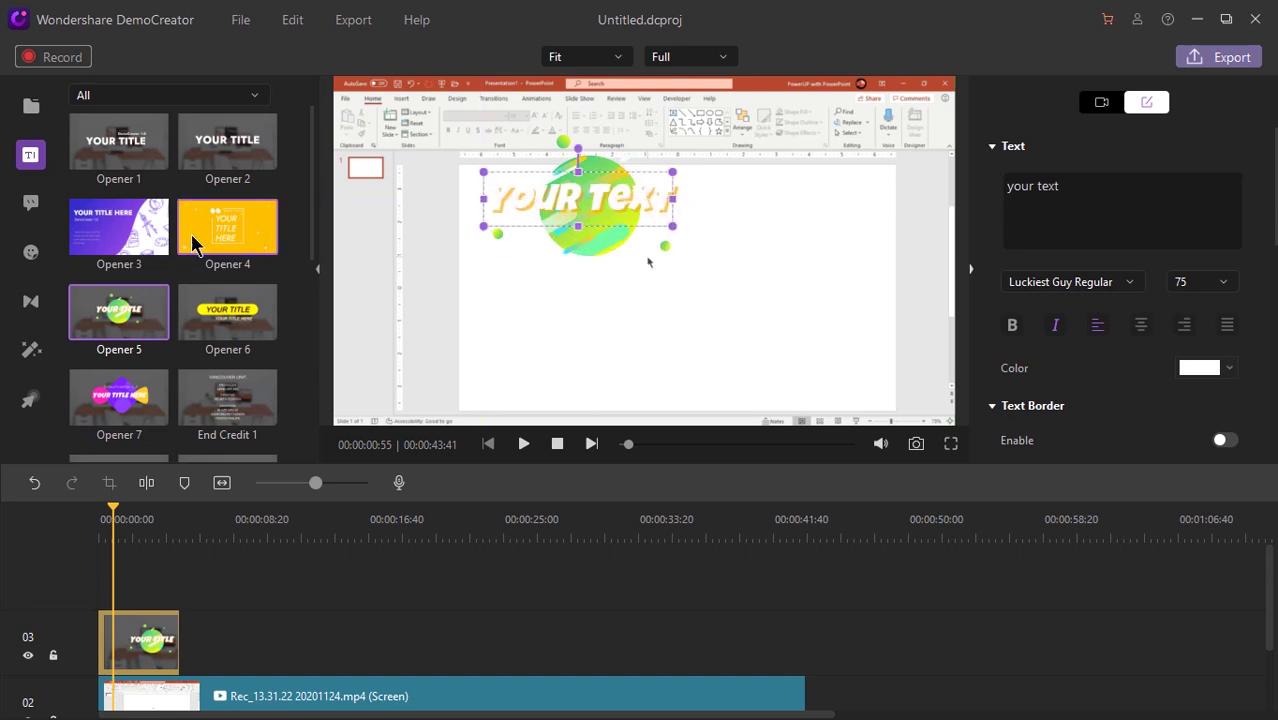
# - Add a Dialog Box 1 callout at about 9 seconds reading 'your text', shrunk and tilted about 35°
pyautogui.click(31, 203)
pyautogui.moveTo(210, 172); pyautogui.dragTo(250, 560)
pyautogui.click(247, 524)
pyautogui.click(1062, 188)
pyautogui.press('BackSpace')
pyautogui.press('BackSpace')
pyautogui.press('BackSpace')
pyautogui.press('BackSpace')
pyautogui.write('your text')
pyautogui.moveTo(724, 322); pyautogui.dragTo(642, 252)
pyautogui.moveTo(578, 166); pyautogui.dragTo(564, 178)
# - Add a Firework 1 sticker after the callout and play back the result
pyautogui.click(31, 252)
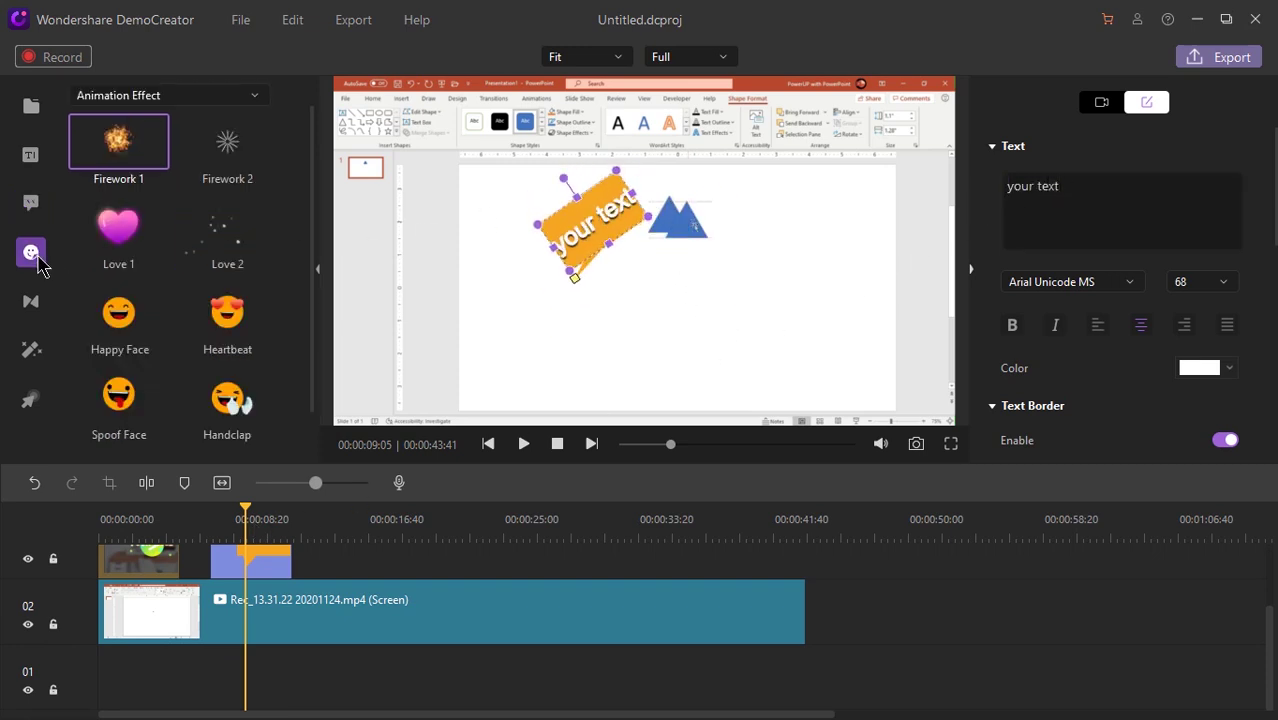
pyautogui.moveTo(140, 180); pyautogui.dragTo(333, 590)
pyautogui.click(340, 519)
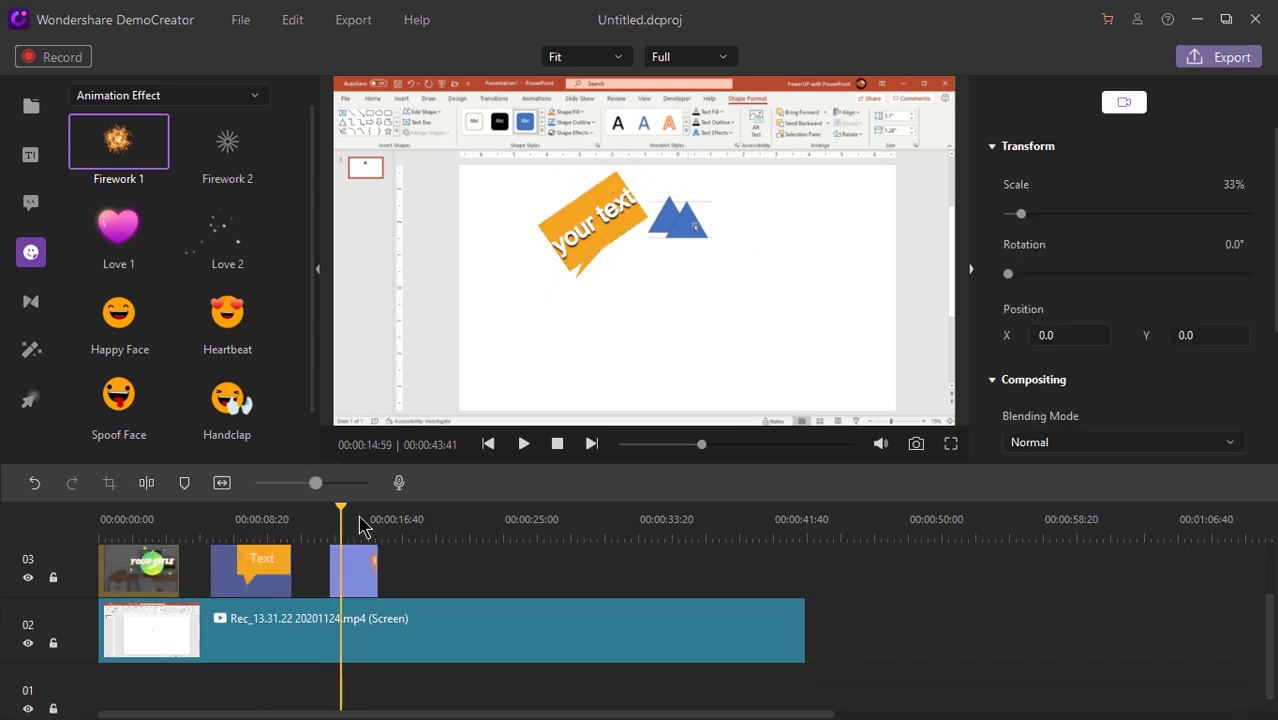
pyautogui.press('space')
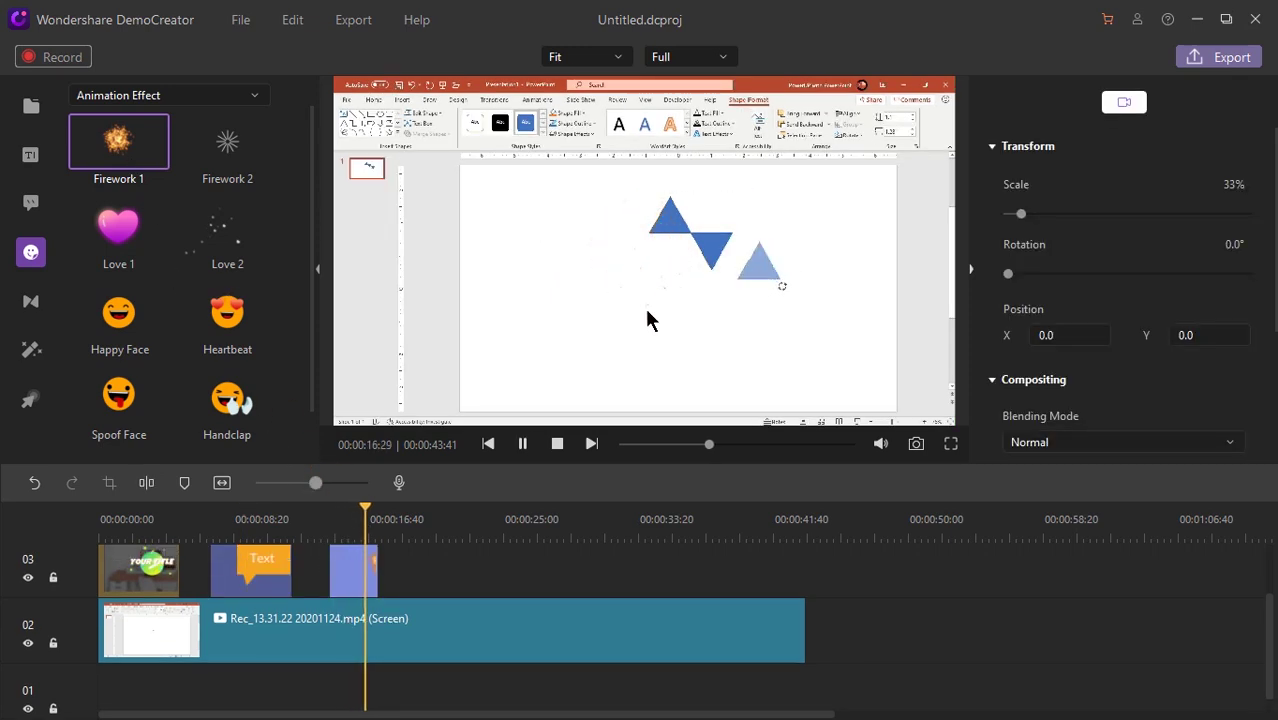
pyautogui.click(462, 624)
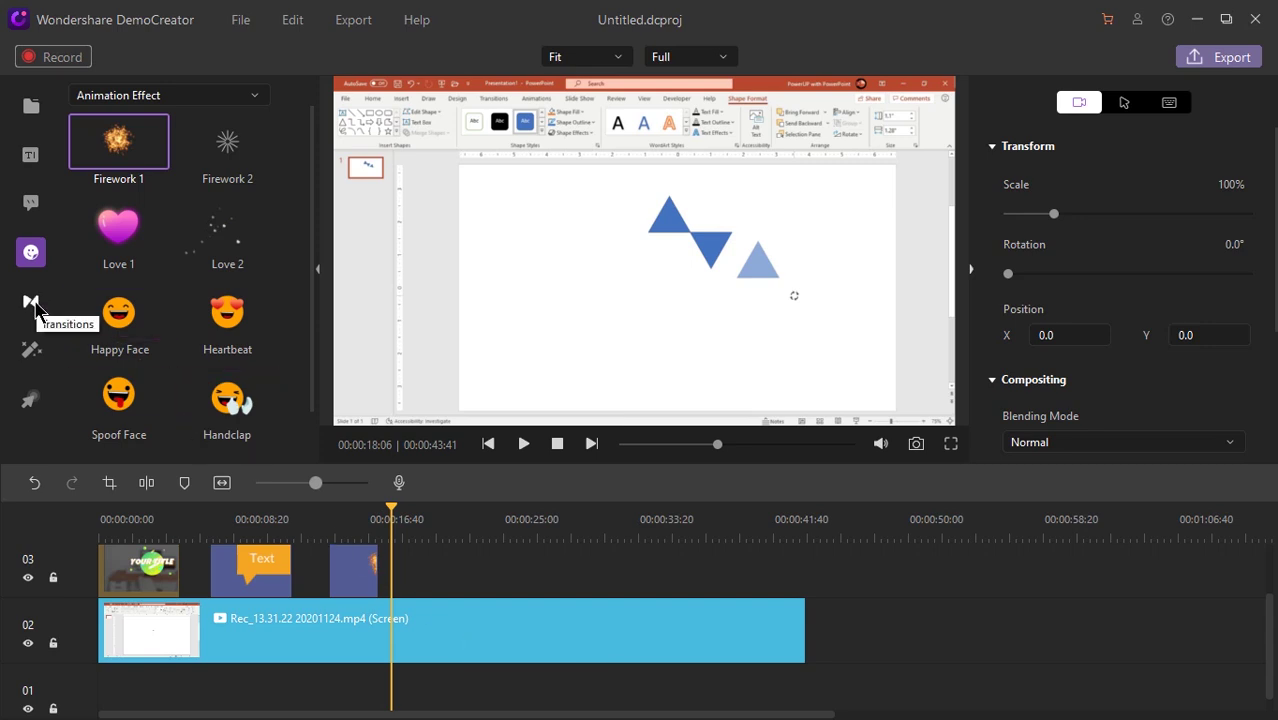
# - Split the screen clip at about 18 seconds and place a Cube transition on the cut
pyautogui.rightClick(403, 648)
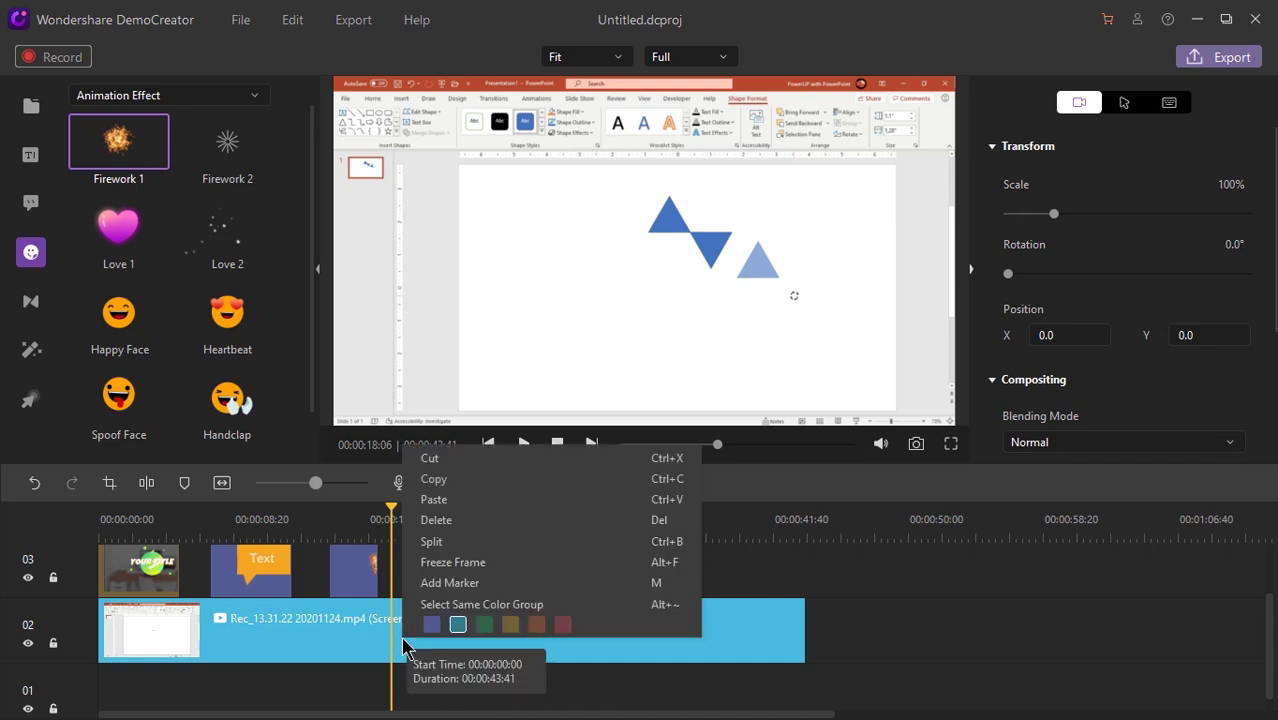
pyautogui.click(435, 545)
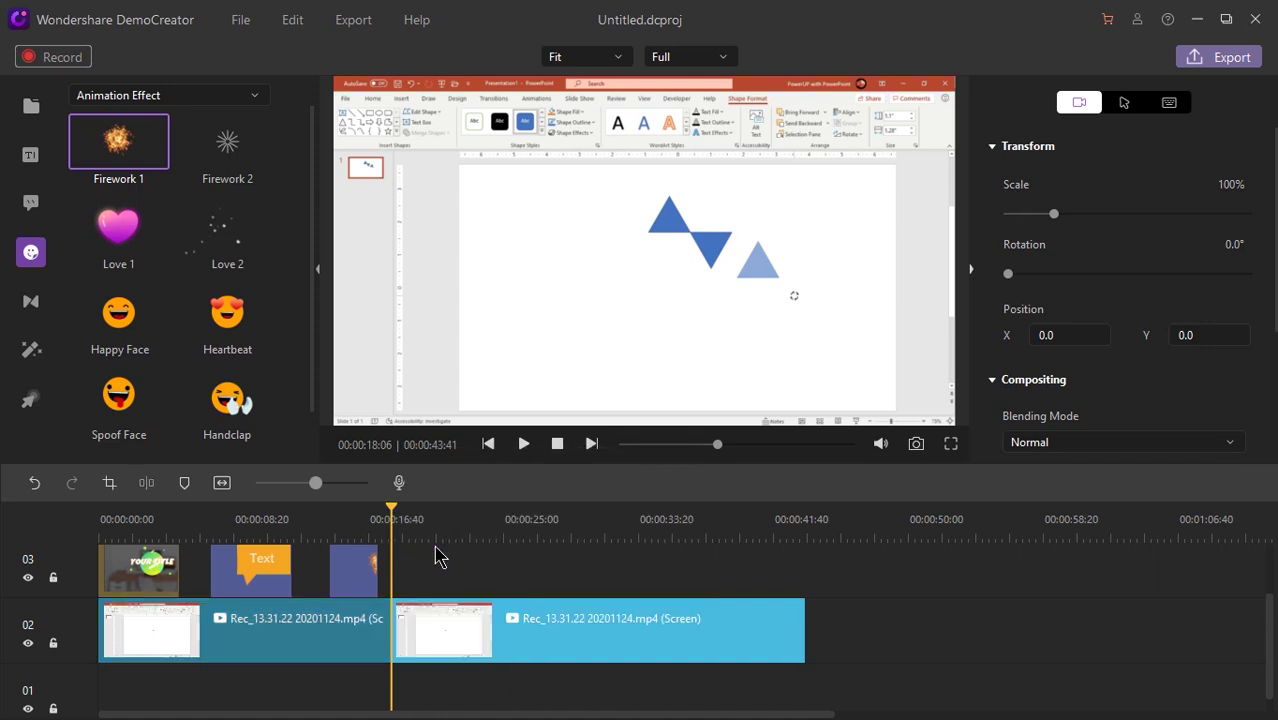
pyautogui.click(33, 305)
pyautogui.moveTo(155, 228); pyautogui.dragTo(388, 620)
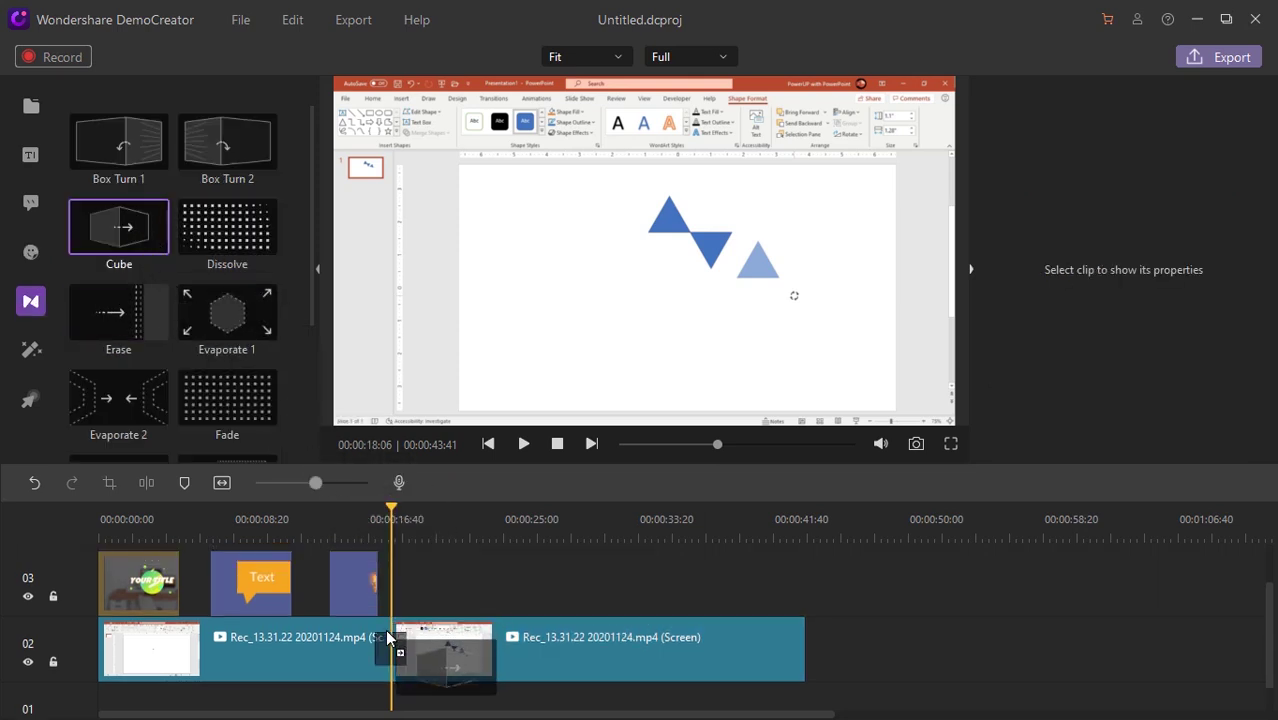
pyautogui.click(388, 620)
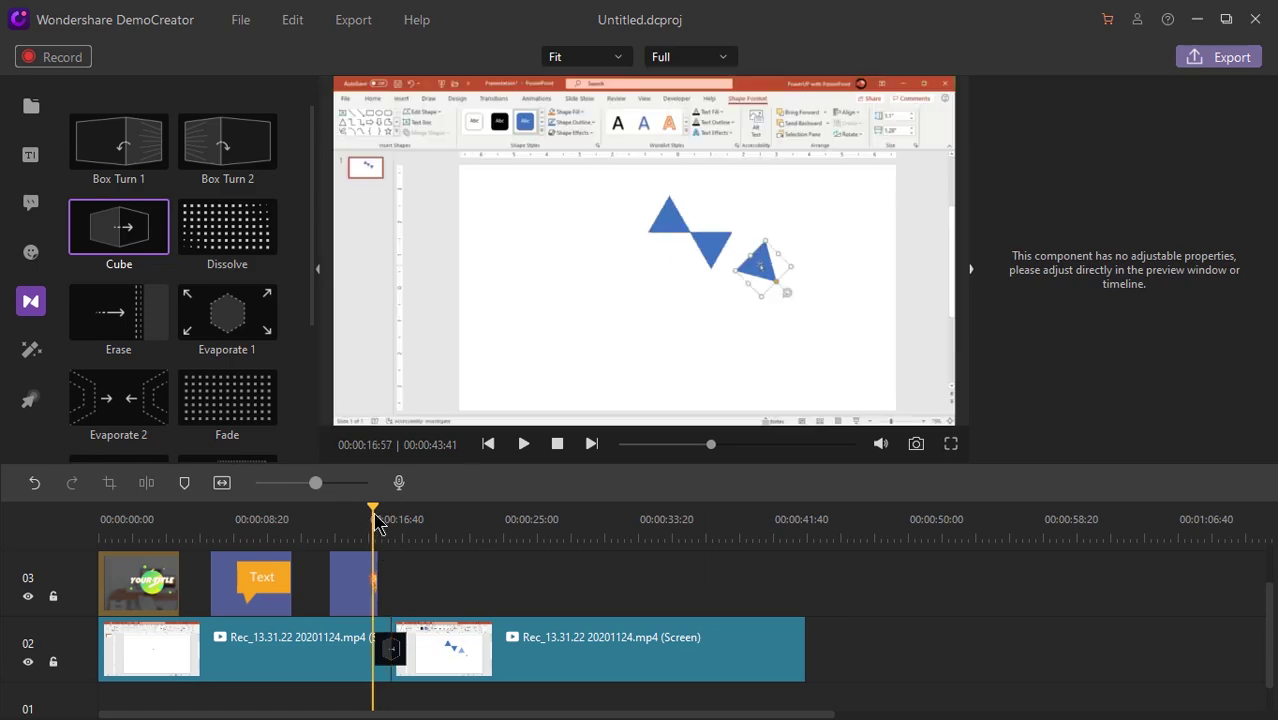